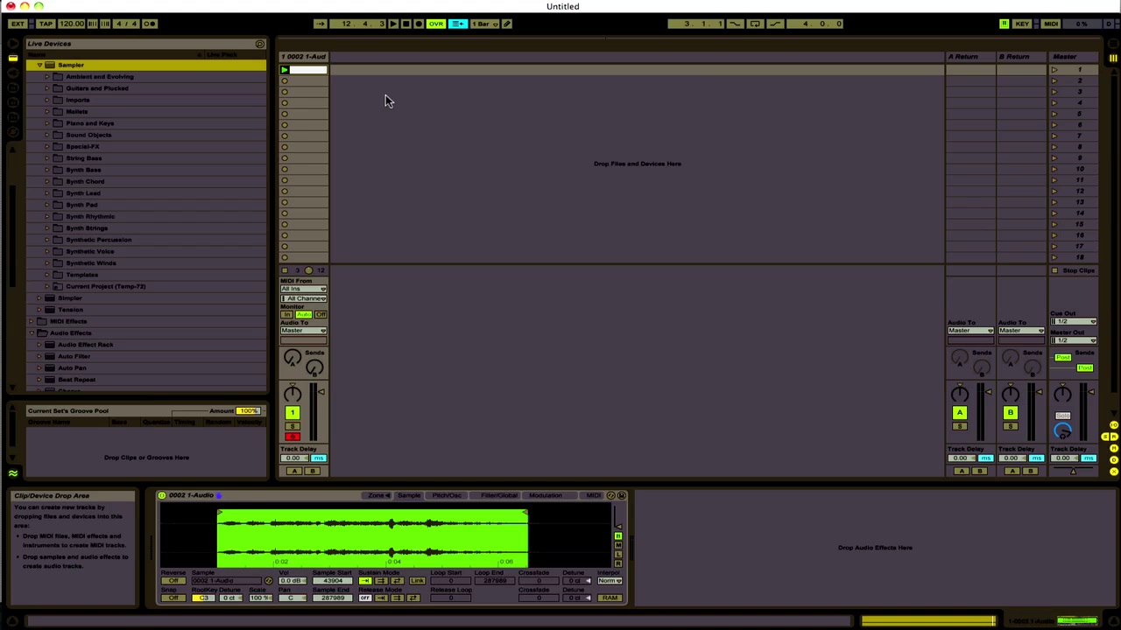
# Step: Play and stop clip 1, then set the Sampler's Sustain Mode to Loop
pyautogui.click(285, 70)
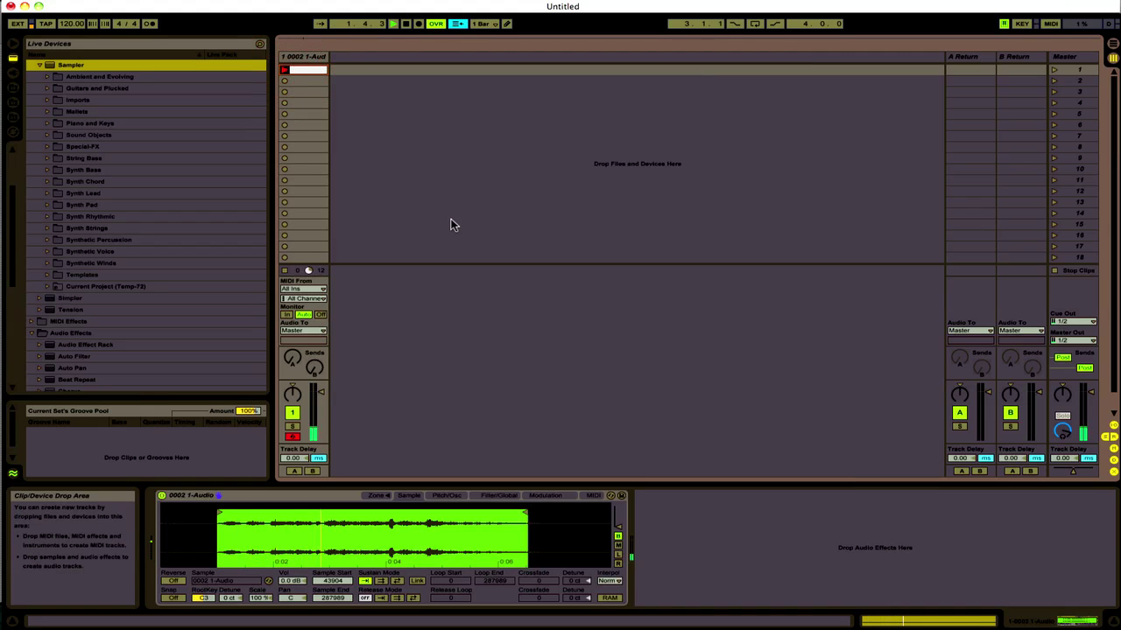
pyautogui.click(285, 272)
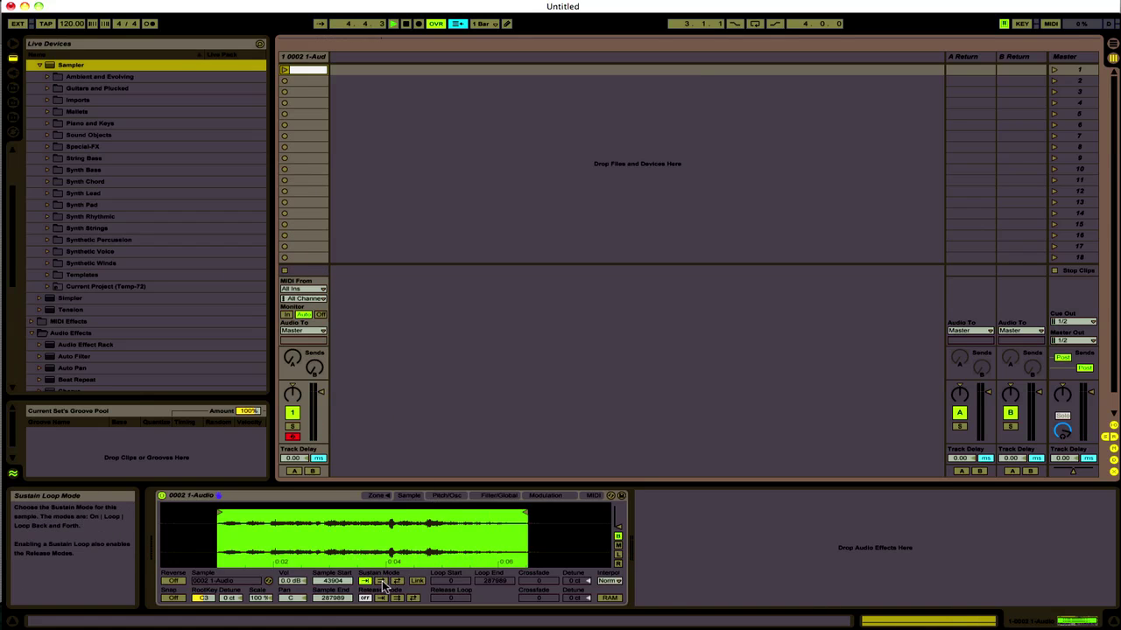
pyautogui.click(385, 581)
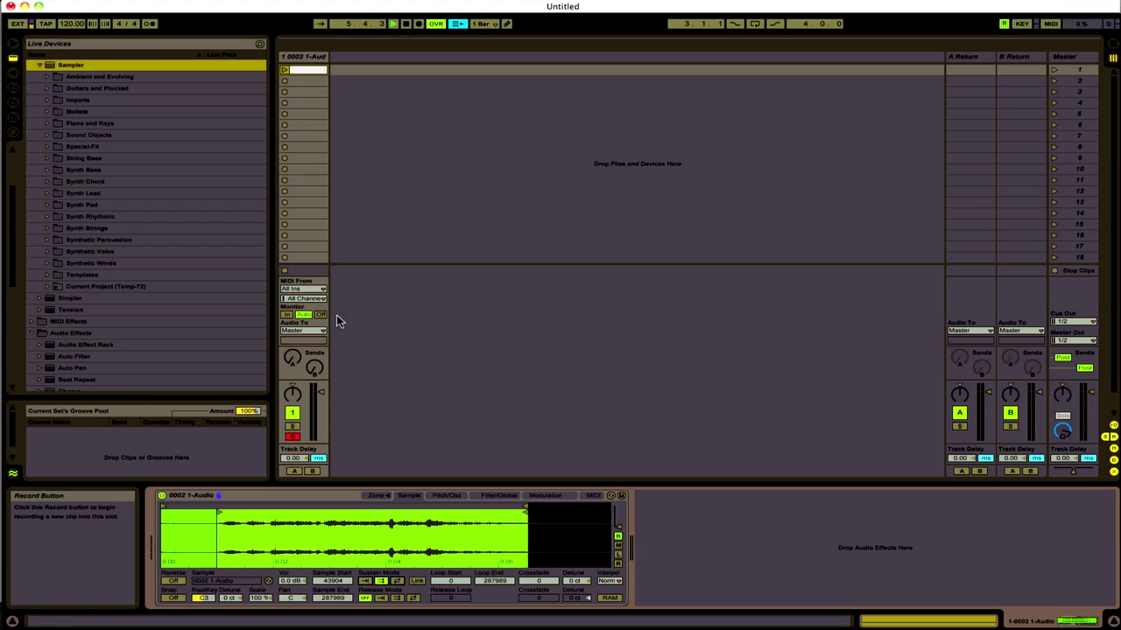
pyautogui.click(295, 70)
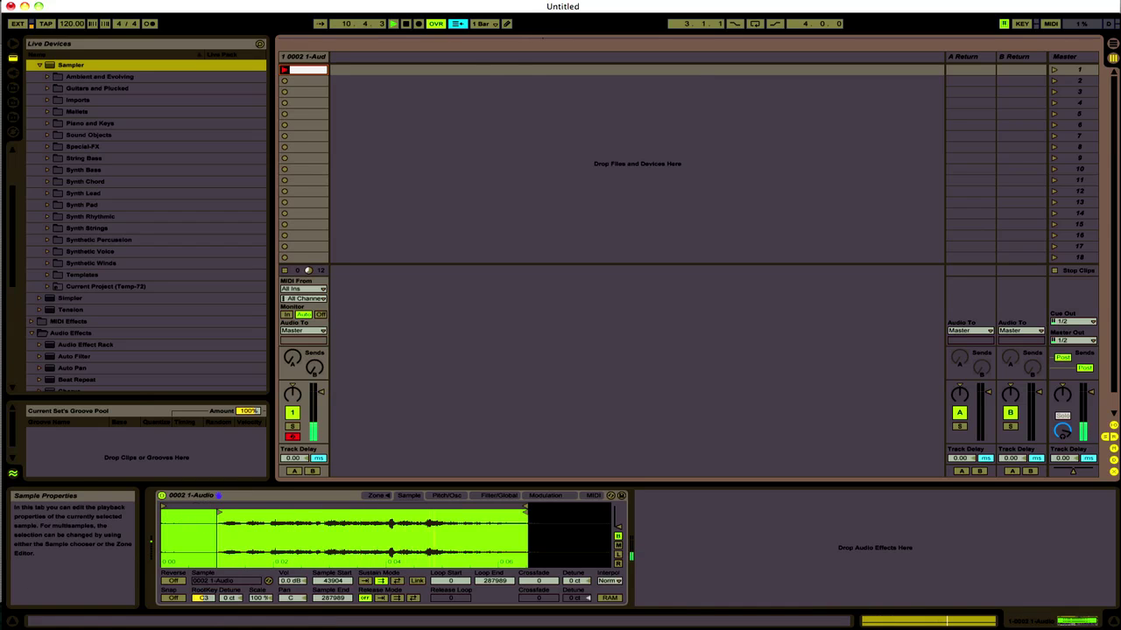
# Step: Enable the Sampler's Aux envelope and route Destination A to Loop Length
pyautogui.click(529, 497)
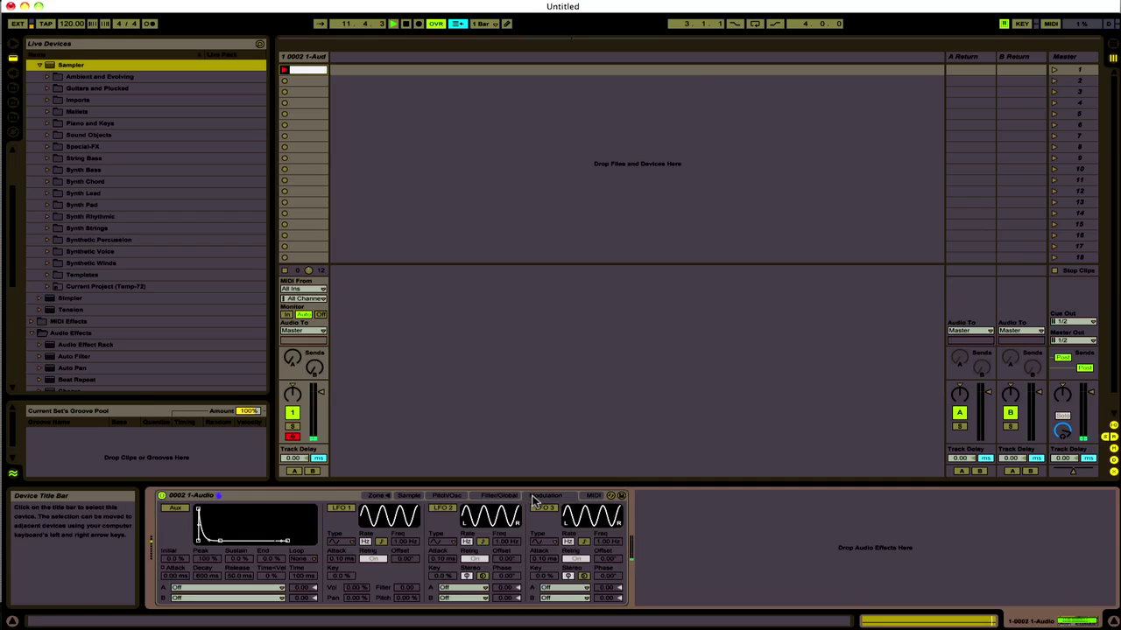
pyautogui.click(175, 508)
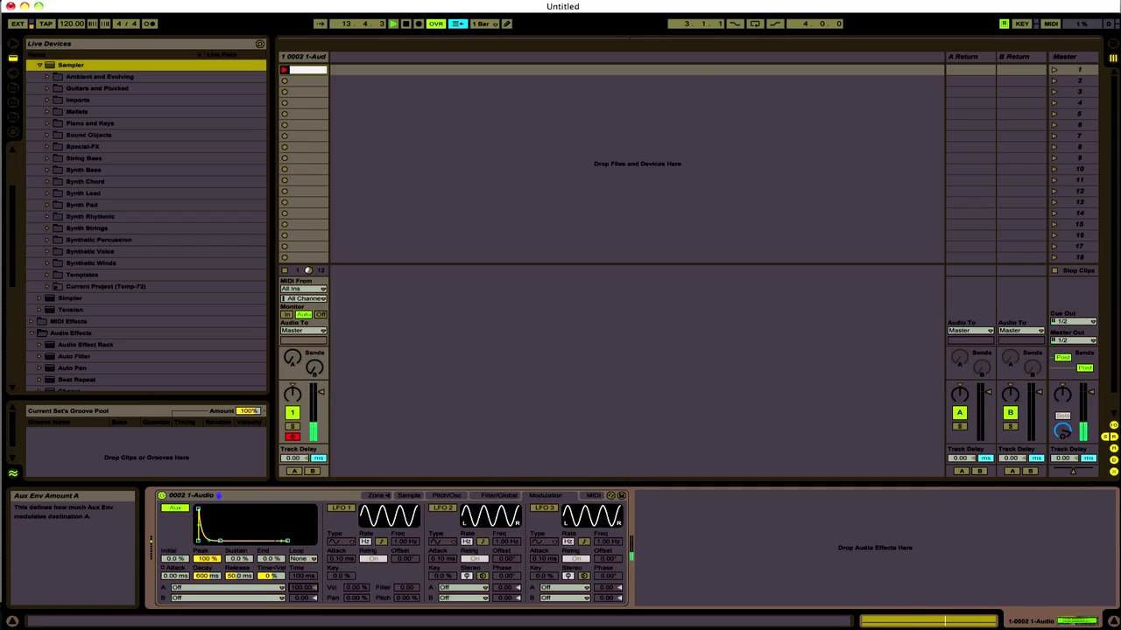
pyautogui.click(225, 588)
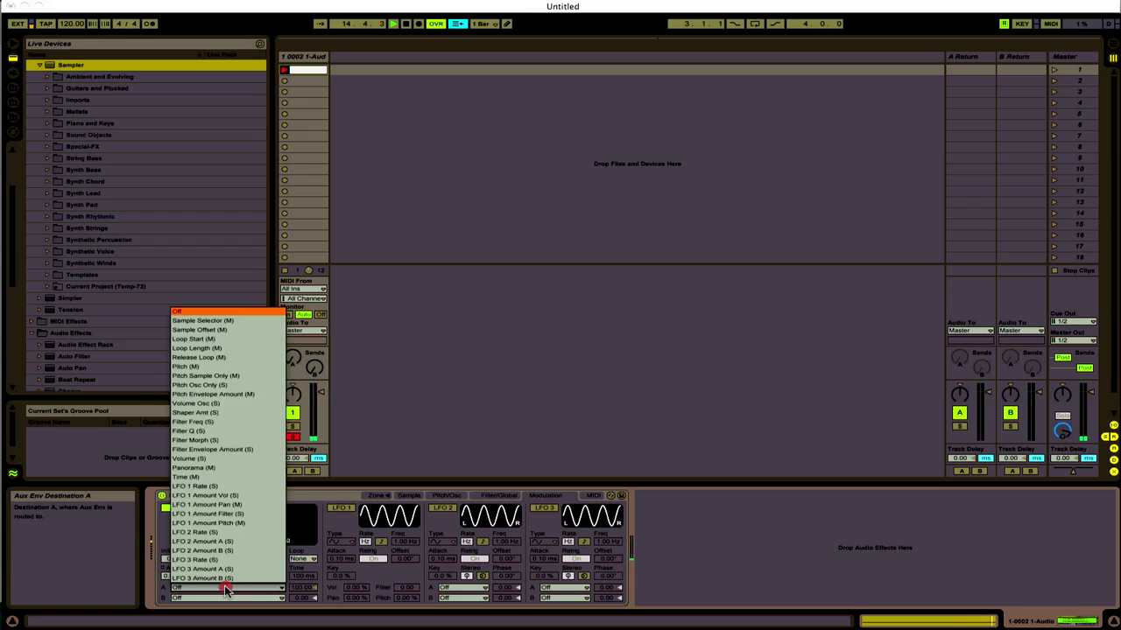
pyautogui.click(225, 580)
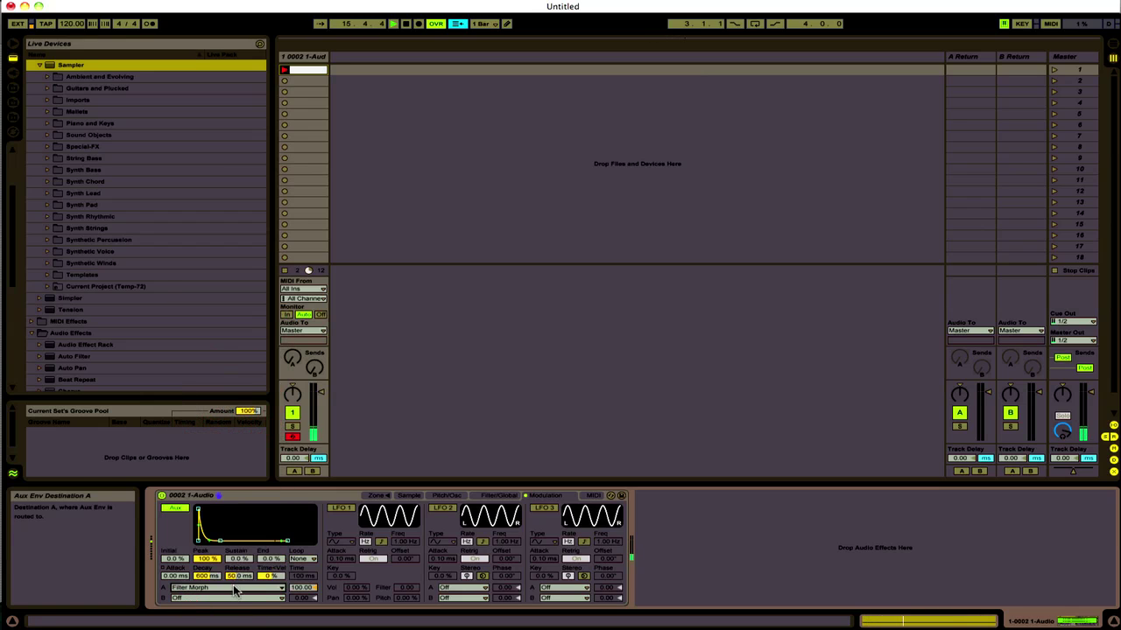
pyautogui.click(236, 593)
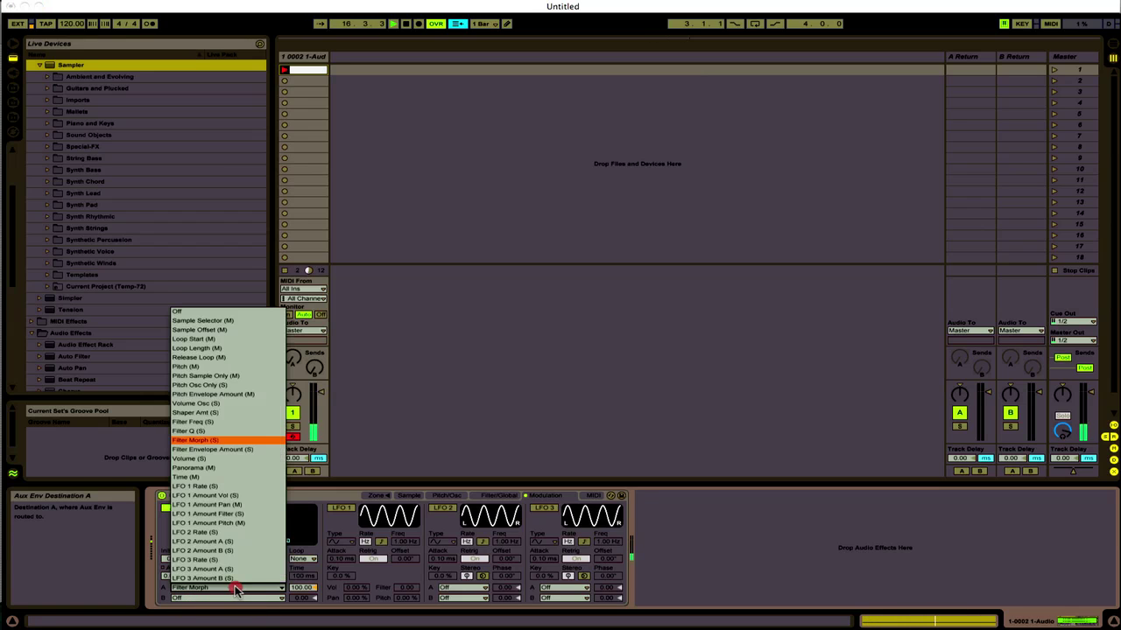
pyautogui.click(222, 350)
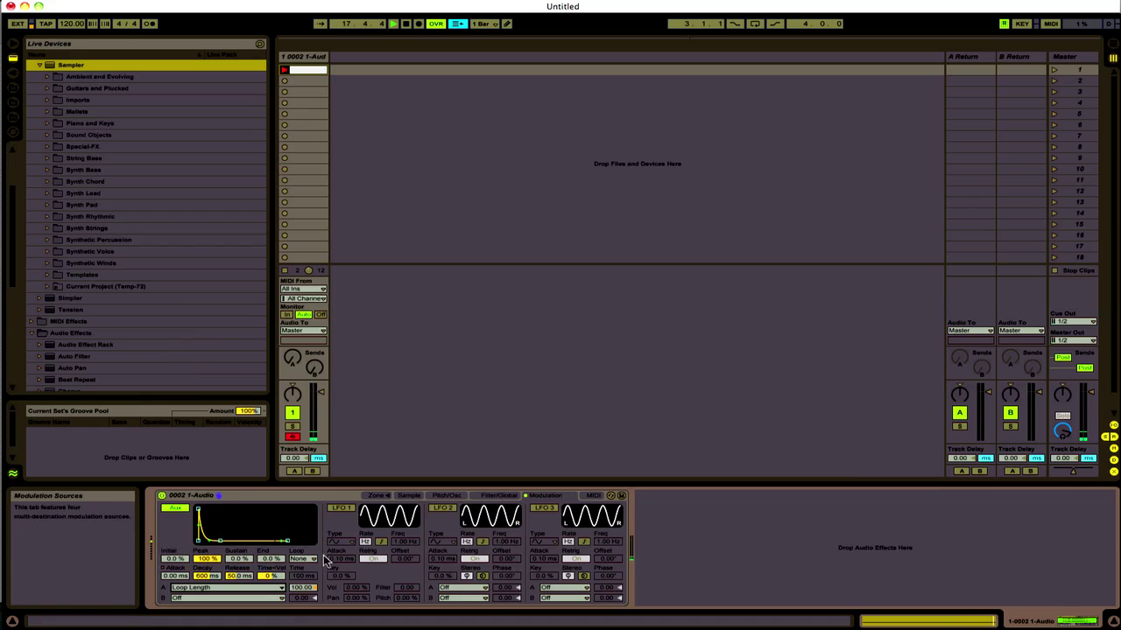
# Step: Reshape the Aux envelope to Initial 46%, Peak 98% and Attack 2.35 s
pyautogui.moveTo(200, 514); pyautogui.dragTo(311, 511)
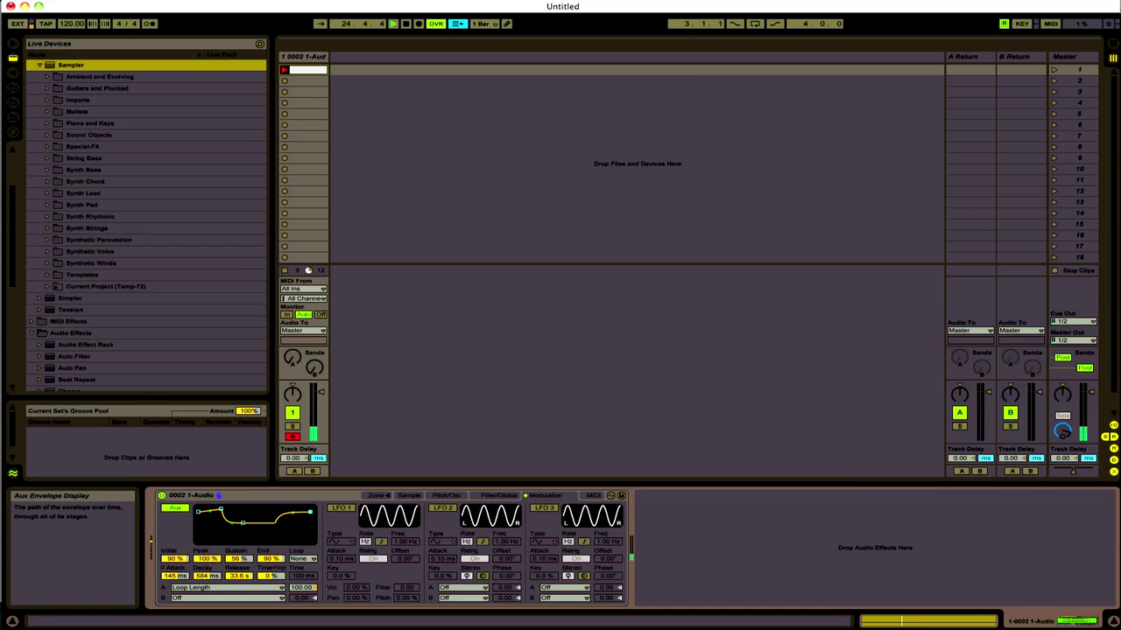
pyautogui.moveTo(221, 510); pyautogui.dragTo(244, 518)
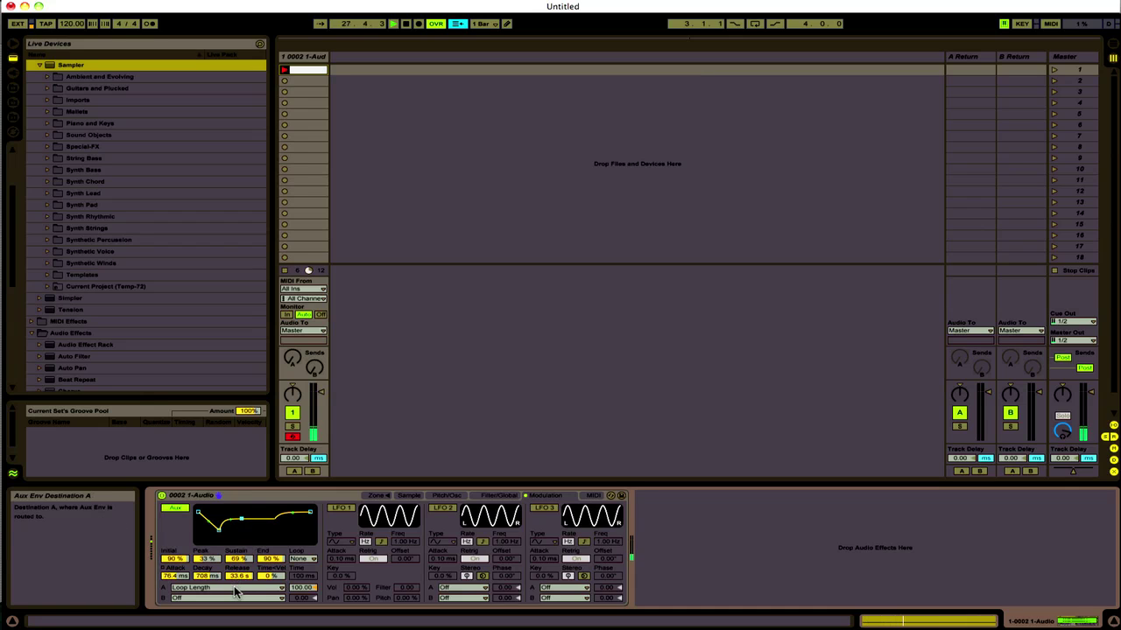
pyautogui.click(235, 594)
pyautogui.click(219, 348)
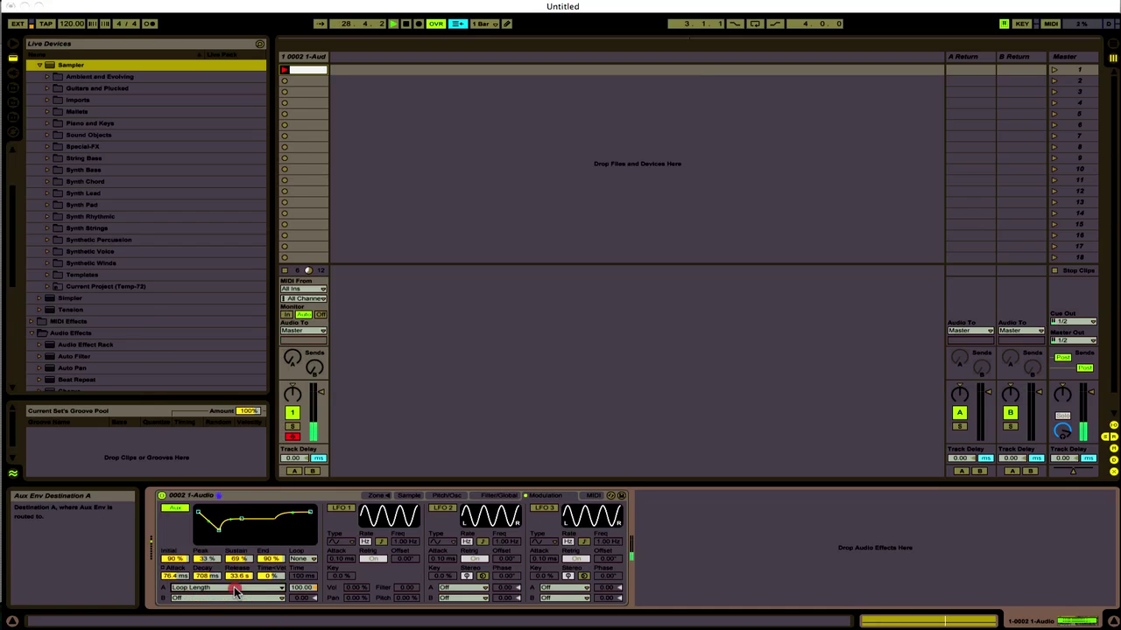
pyautogui.moveTo(200, 515)
pyautogui.mouseDown()
pyautogui.moveTo(199, 525)
pyautogui.moveTo(217, 517)
pyautogui.moveTo(200, 526)
pyautogui.mouseUp()
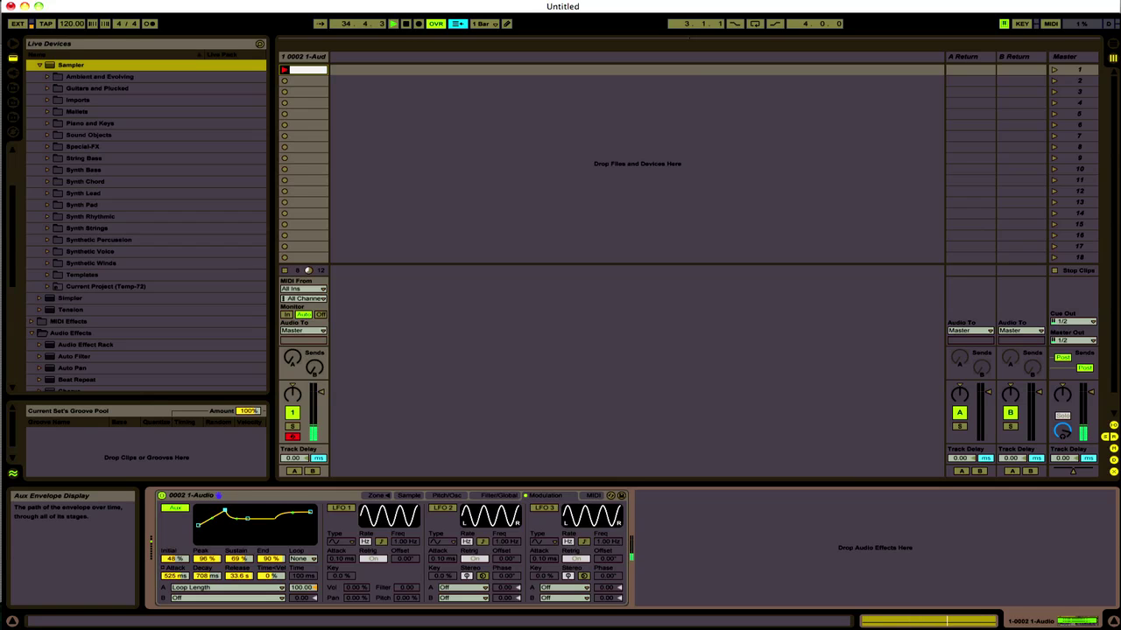
pyautogui.moveTo(226, 511); pyautogui.dragTo(231, 510)
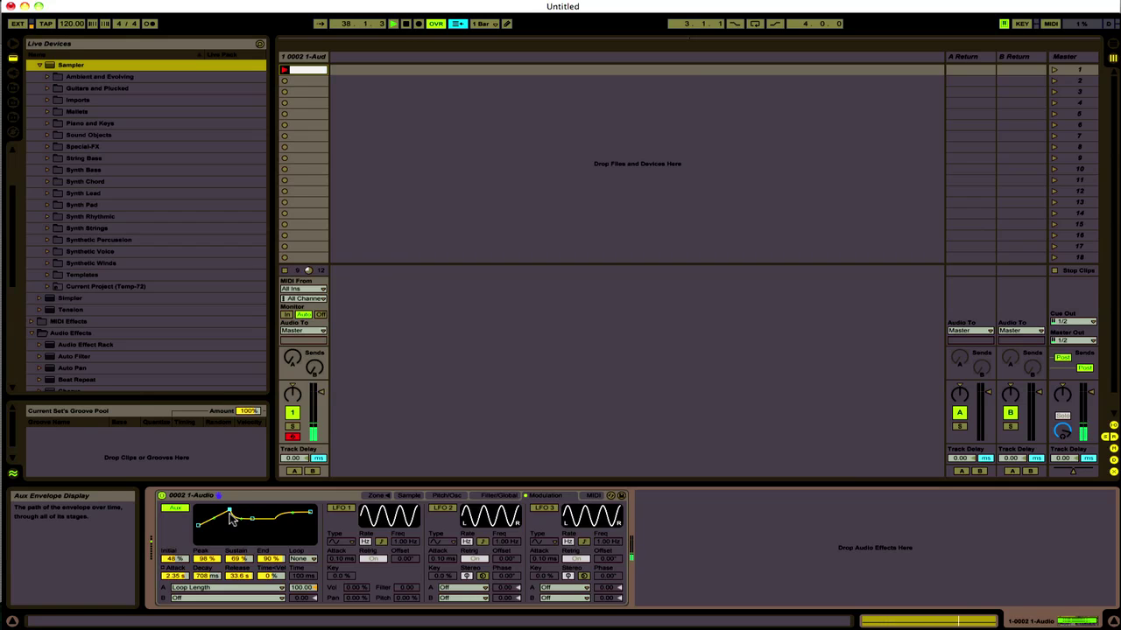
# Step: Narrow the sample loop to Loop Start 177183 and Loop End 185024
pyautogui.click(415, 499)
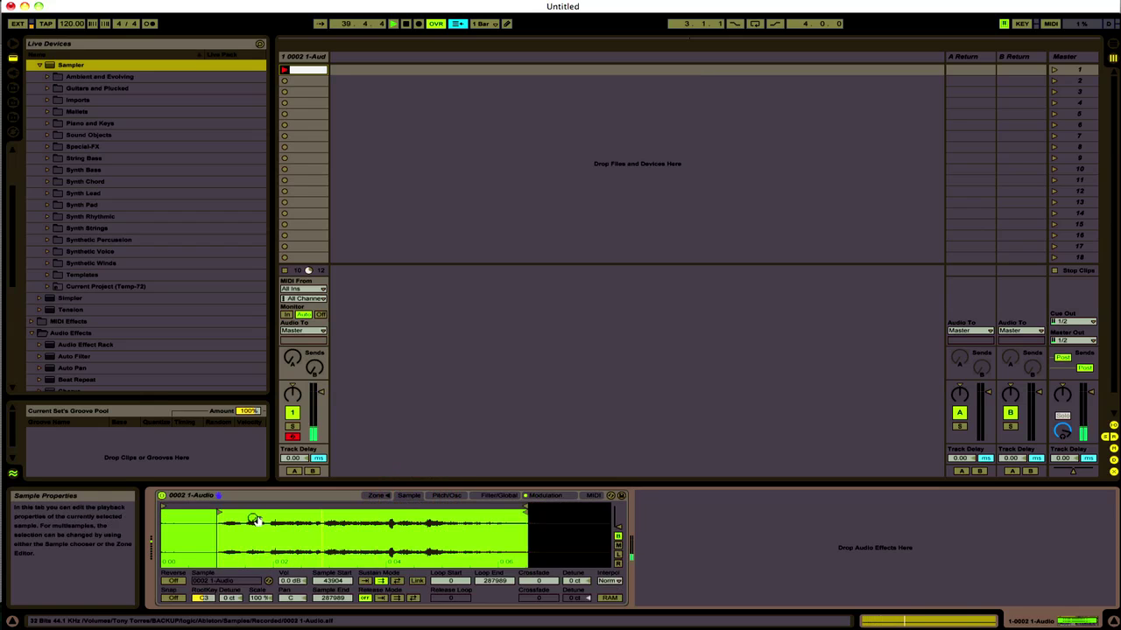
pyautogui.click(187, 516)
pyautogui.moveTo(163, 507); pyautogui.dragTo(388, 516)
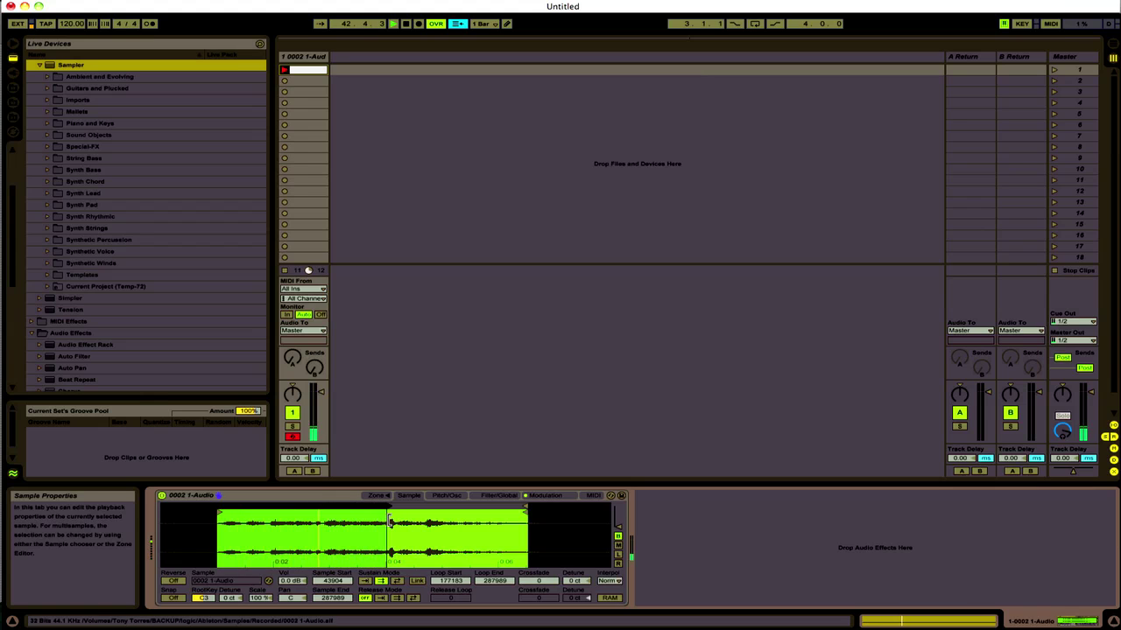
pyautogui.moveTo(525, 511); pyautogui.dragTo(394, 522)
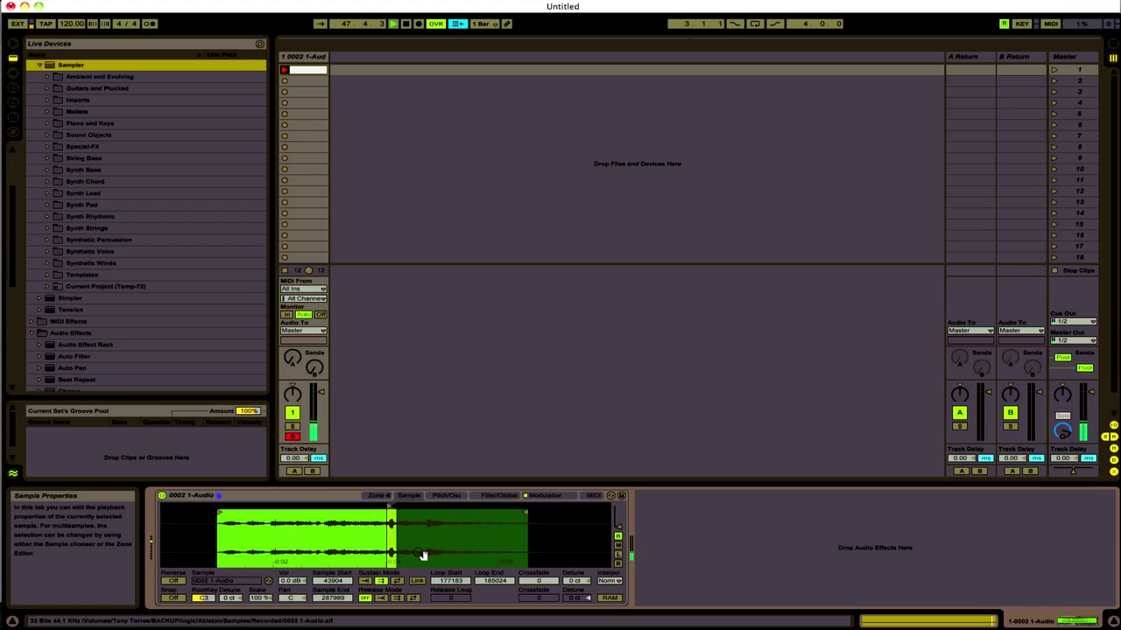
# Step: Enable the pitch envelope at -4 st with Initial 100%, Peak -25%, Attack 650 ms
pyautogui.click(458, 495)
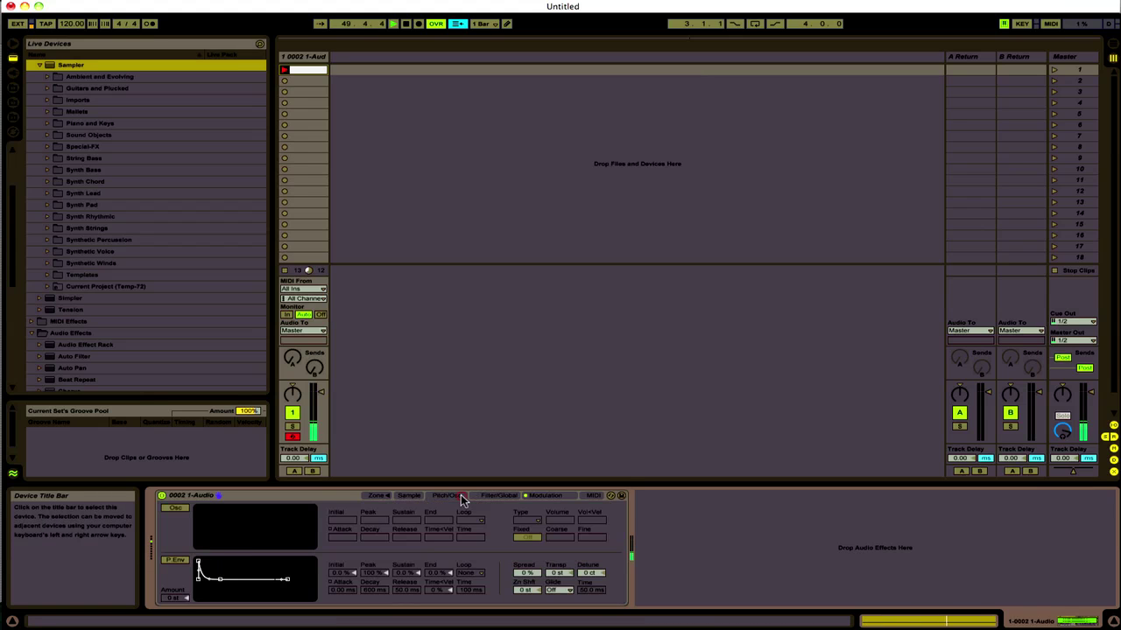
pyautogui.click(179, 560)
pyautogui.moveTo(175, 598); pyautogui.dragTo(175, 606)
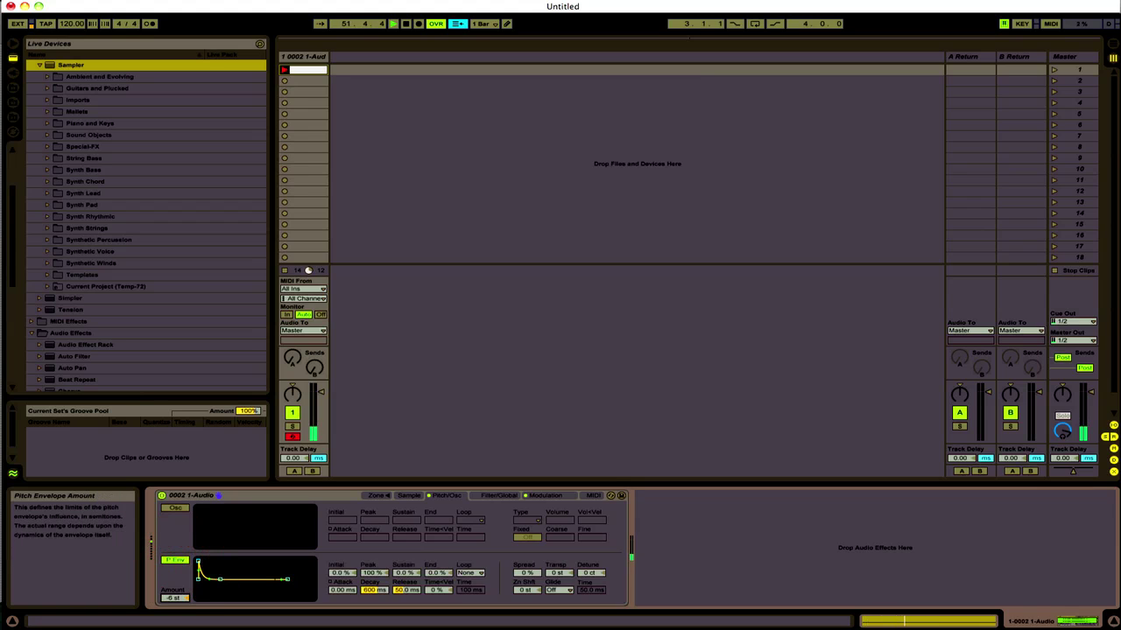
pyautogui.moveTo(198, 561); pyautogui.dragTo(313, 579)
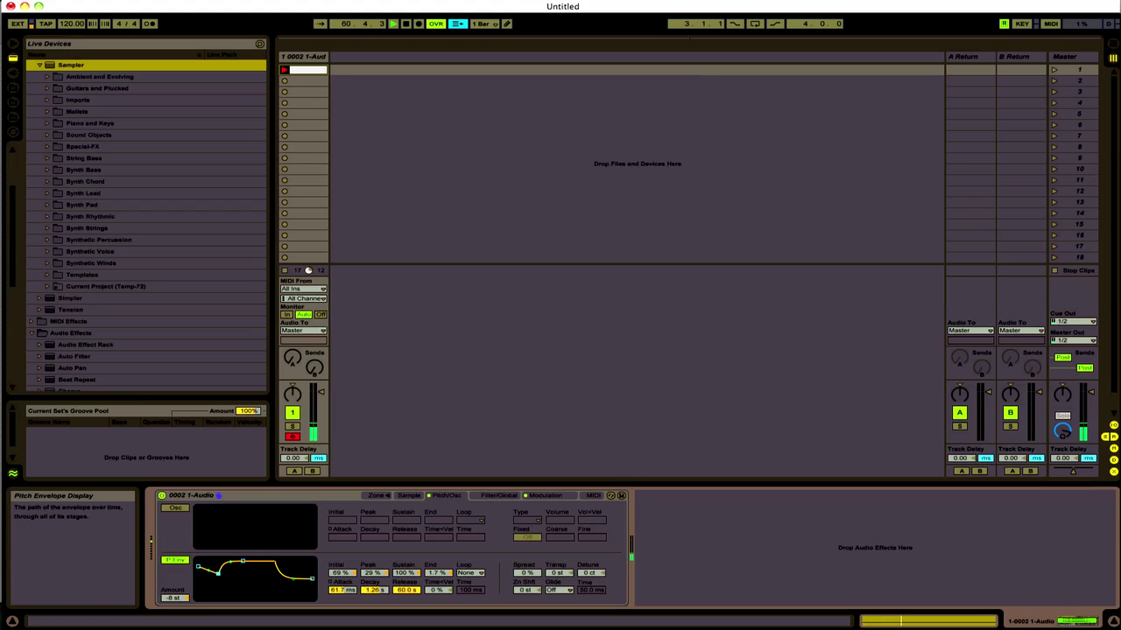
pyautogui.moveTo(218, 578); pyautogui.dragTo(225, 583)
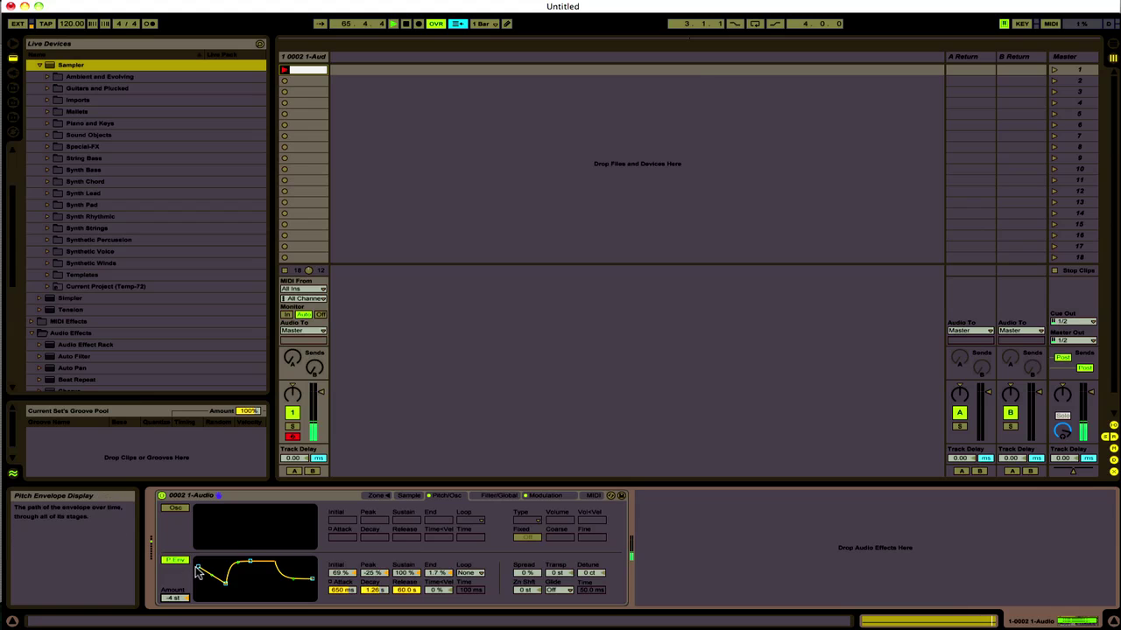
pyautogui.moveTo(200, 568); pyautogui.dragTo(199, 562)
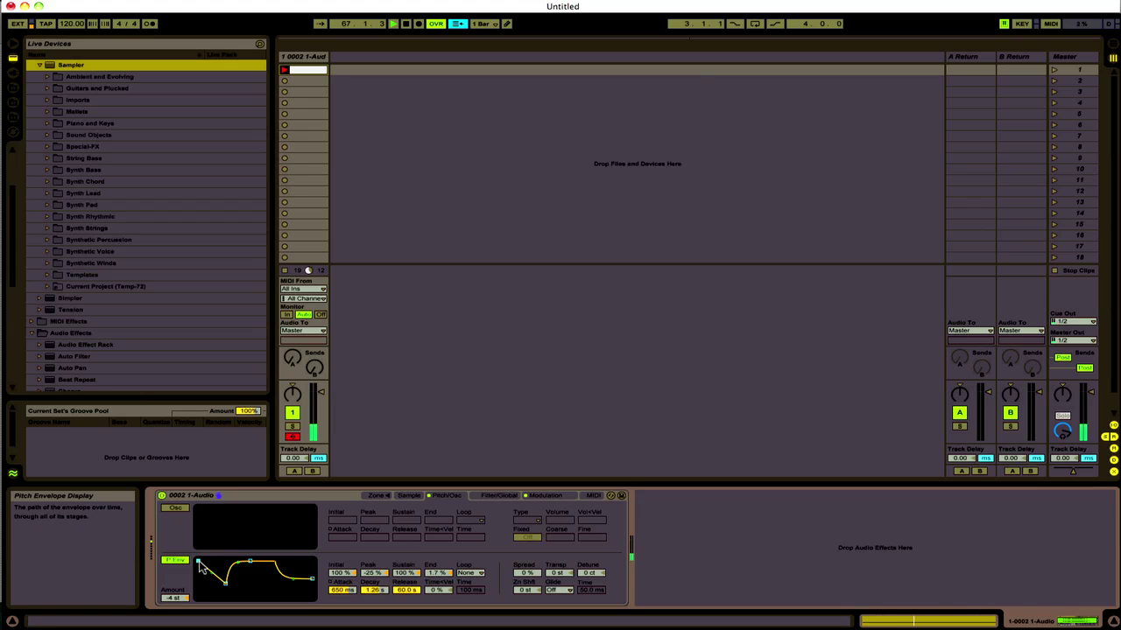
# Step: Enable LFOs 1-3 and set LFO 1 to 11.7 Hz, filter 24.0, pitch 12.9%
pyautogui.click(543, 496)
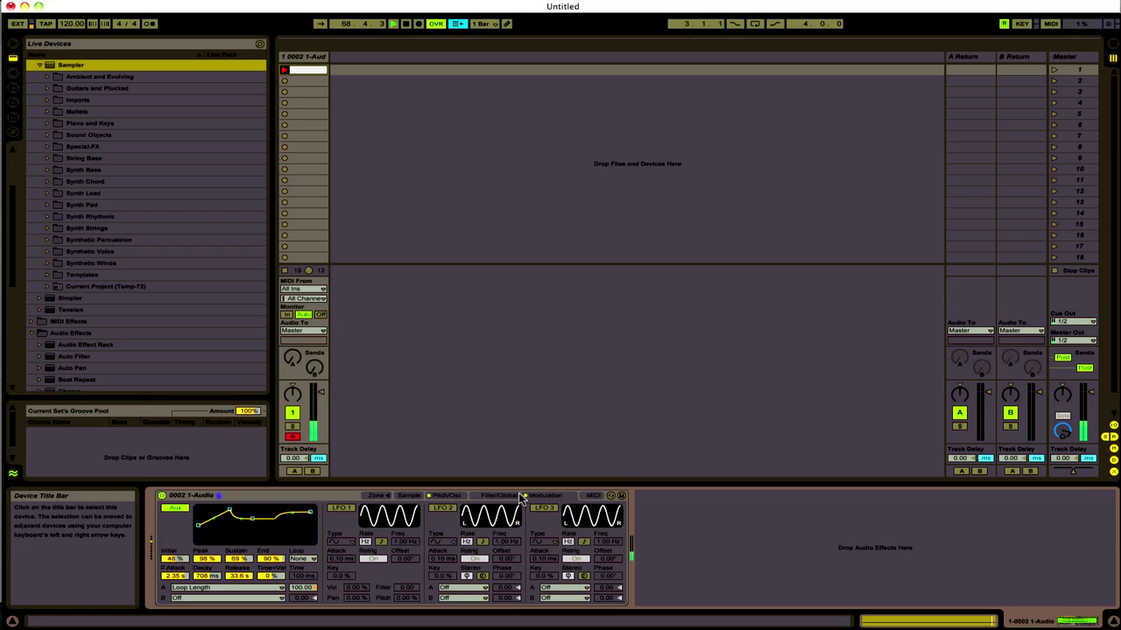
pyautogui.click(343, 508)
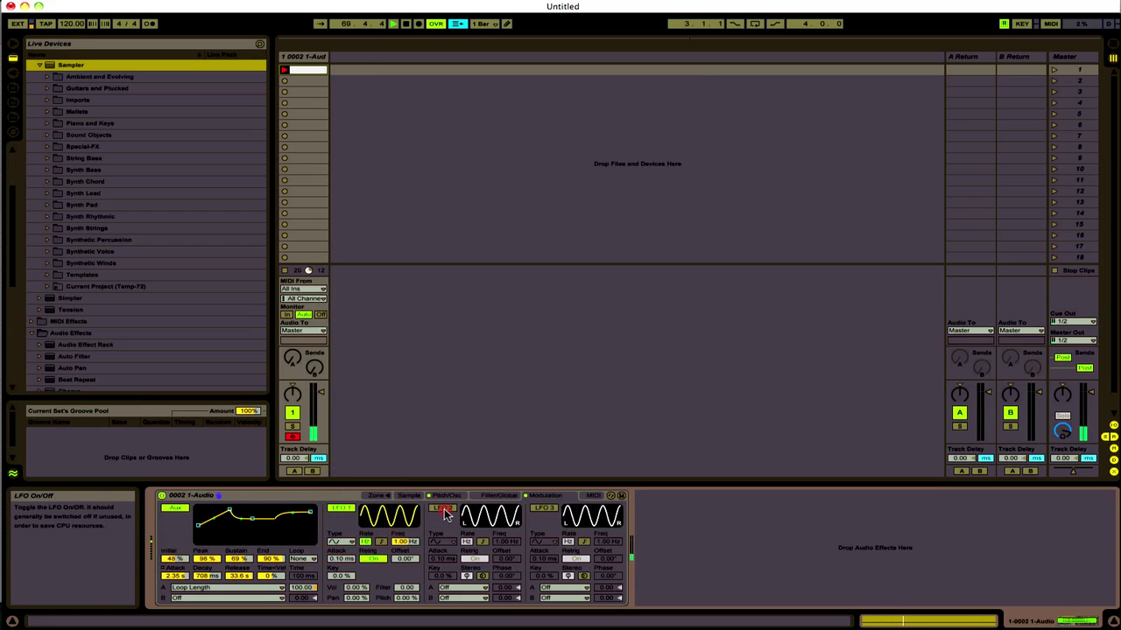
pyautogui.click(443, 507)
pyautogui.click(544, 508)
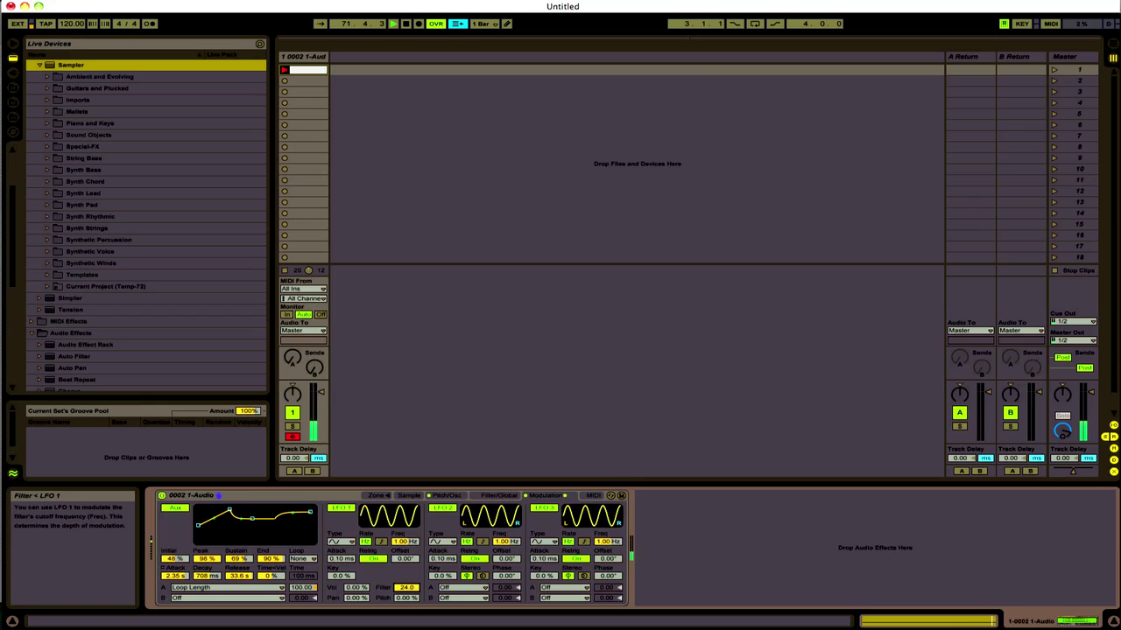
pyautogui.moveTo(405, 541)
pyautogui.mouseDown()
pyautogui.moveTo(405, 578)
pyautogui.moveTo(406, 528)
pyautogui.mouseUp()
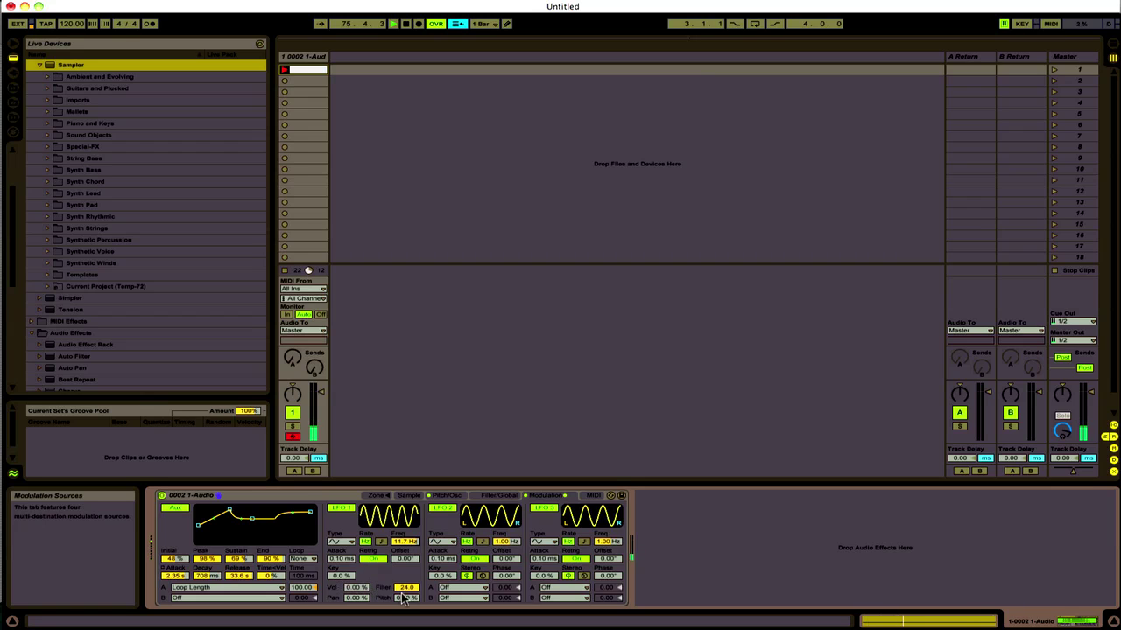
pyautogui.moveTo(405, 597); pyautogui.dragTo(404, 585)
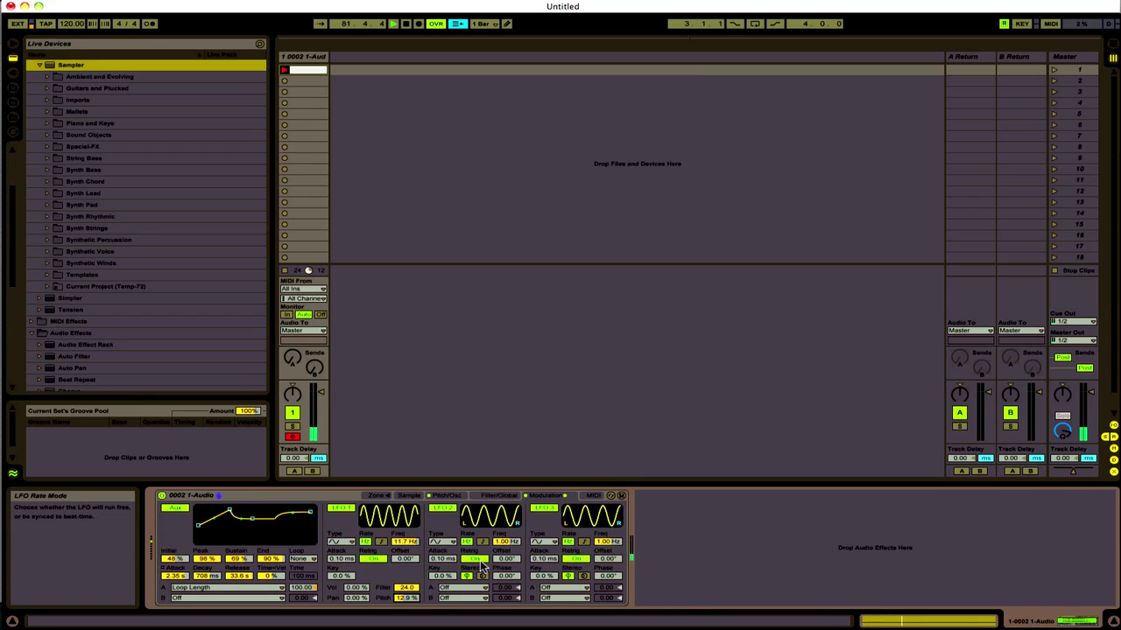
# Step: Route LFO 2 to Pitch Envelope Amount with amount 100 at 0.75 Hz
pyautogui.click(504, 594)
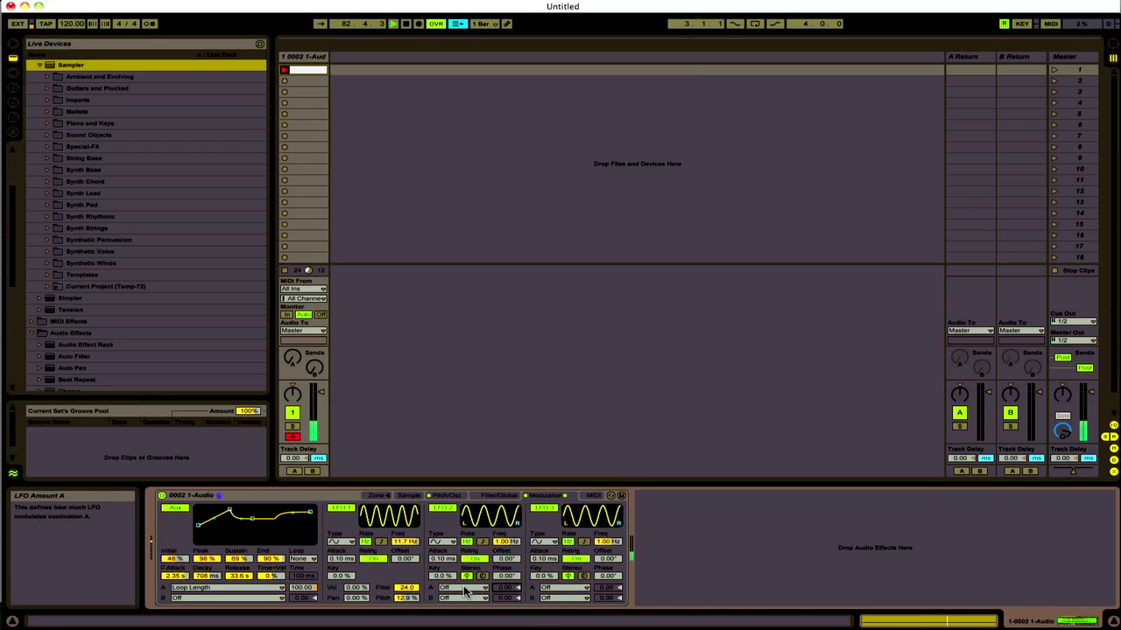
pyautogui.click(464, 589)
pyautogui.press('Escape')
pyautogui.click(464, 589)
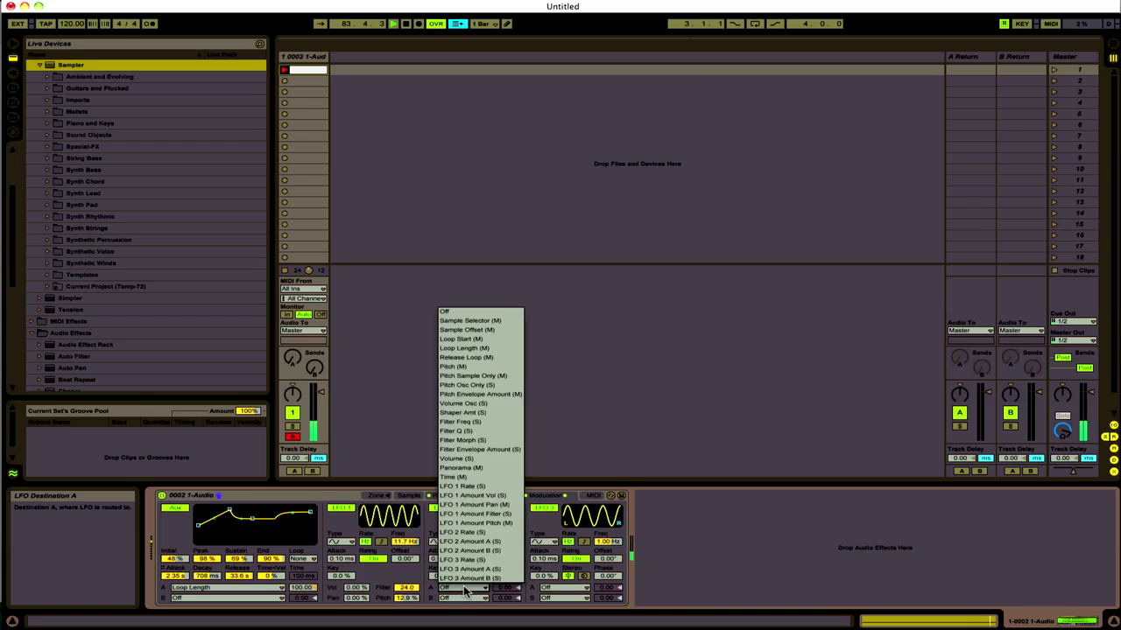
pyautogui.click(476, 394)
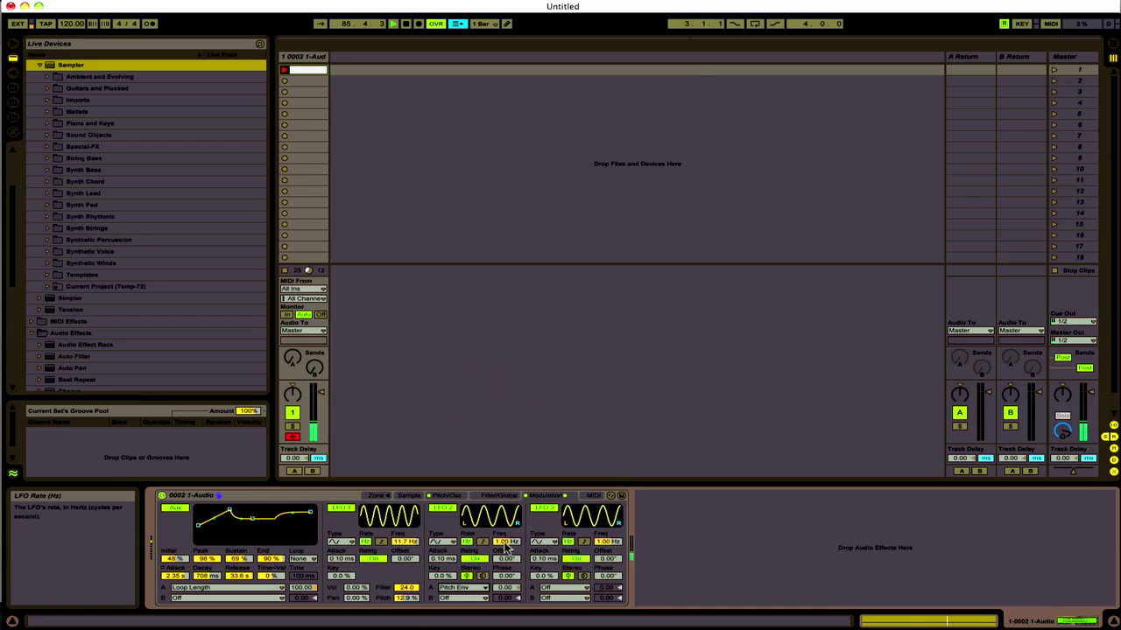
pyautogui.moveTo(505, 547); pyautogui.dragTo(505, 534)
pyautogui.moveTo(506, 587); pyautogui.dragTo(506, 569)
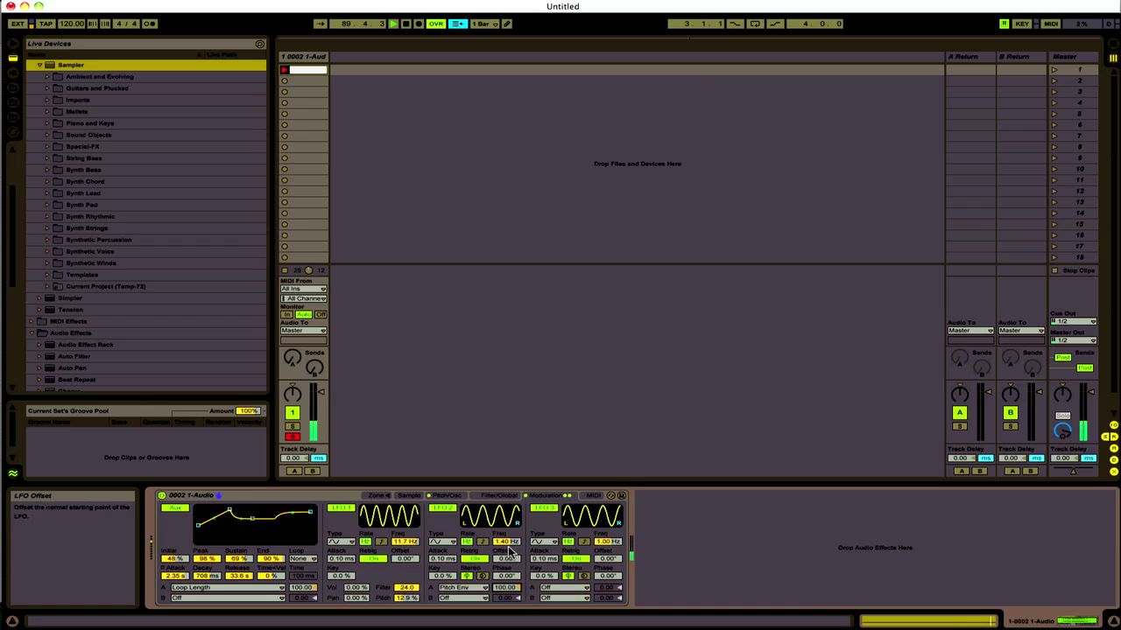
pyautogui.moveTo(506, 541)
pyautogui.mouseDown()
pyautogui.moveTo(506, 583)
pyautogui.moveTo(506, 558)
pyautogui.mouseUp()
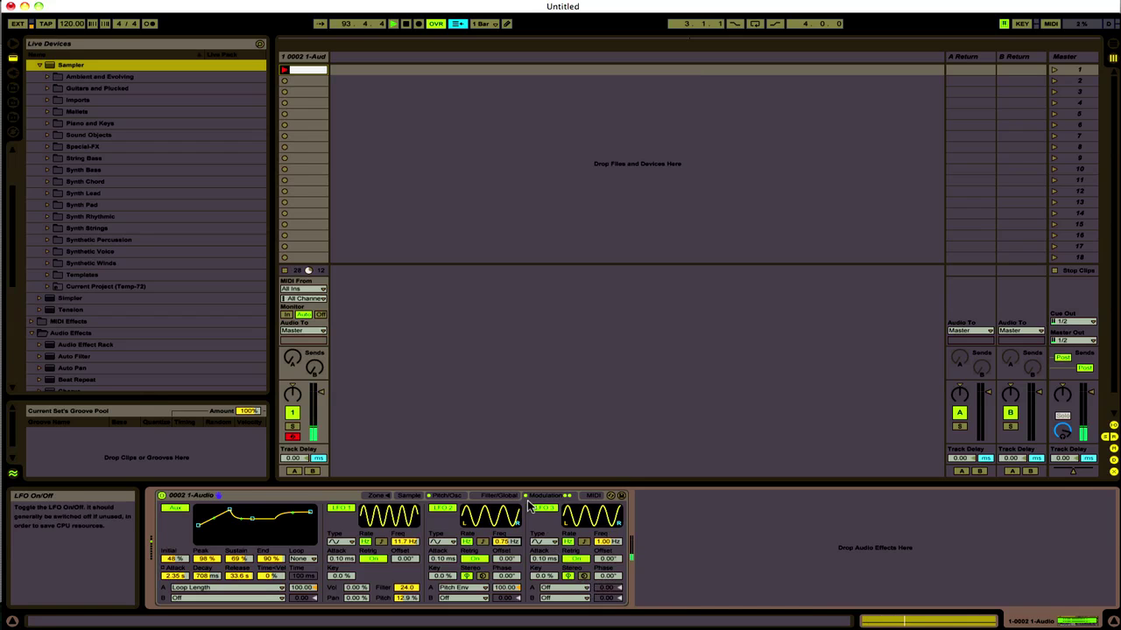
pyautogui.click(496, 495)
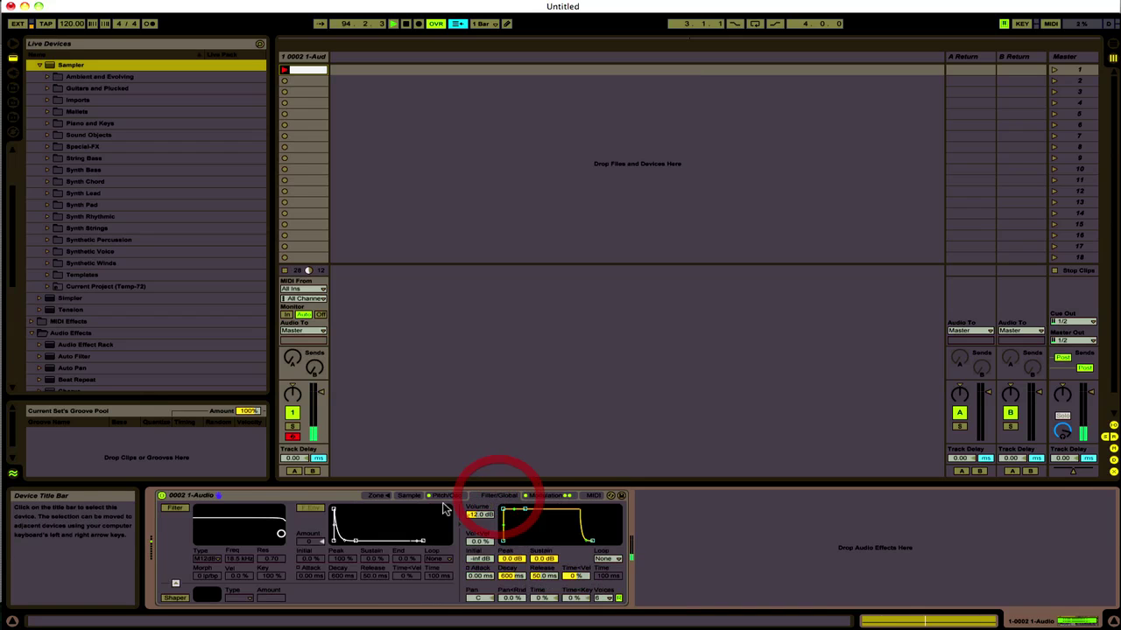
# Step: Enable the filter at 3.81 kHz, Res 3.61, with envelope Initial 60%, Attack 180 ms, Sustain 54%
pyautogui.click(323, 511)
pyautogui.click(173, 513)
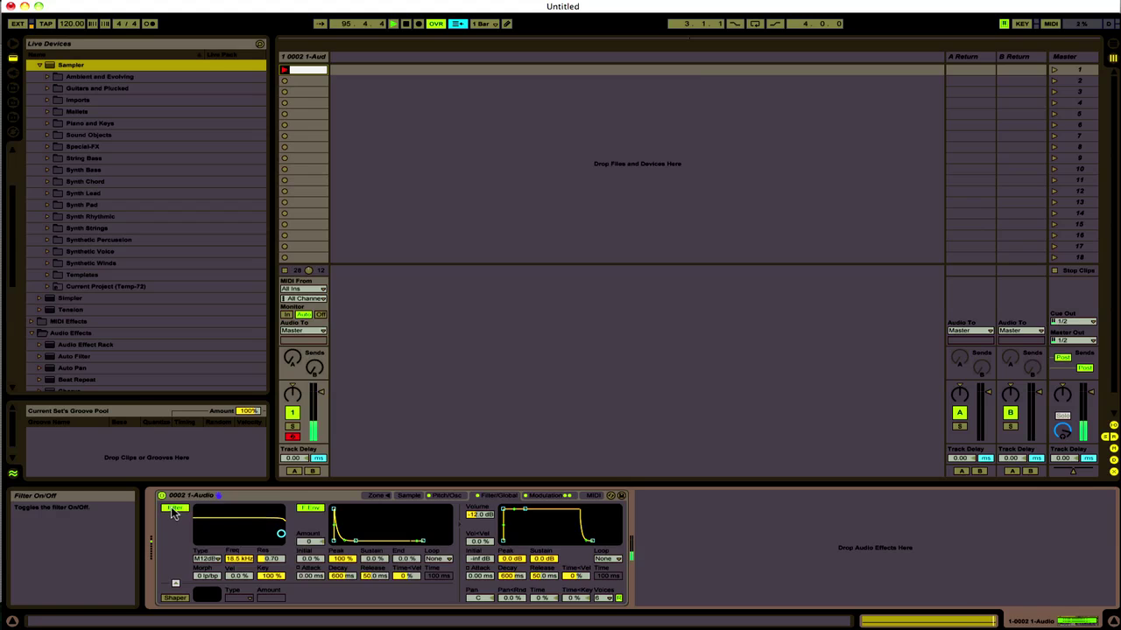
pyautogui.moveTo(280, 533); pyautogui.dragTo(263, 518)
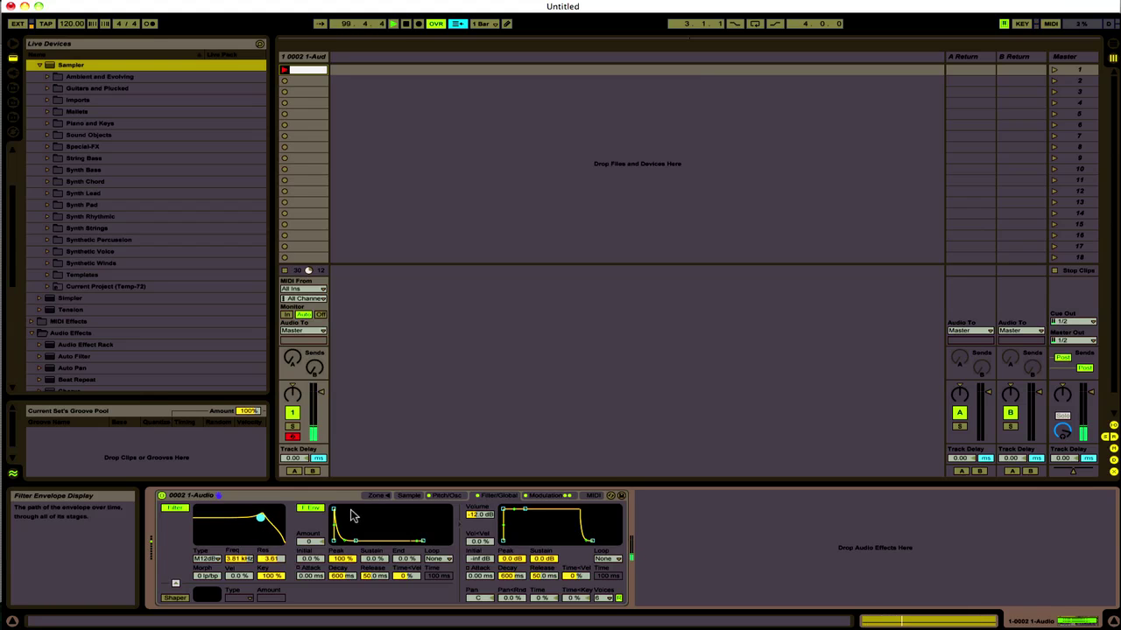
pyautogui.moveTo(336, 513); pyautogui.dragTo(356, 510)
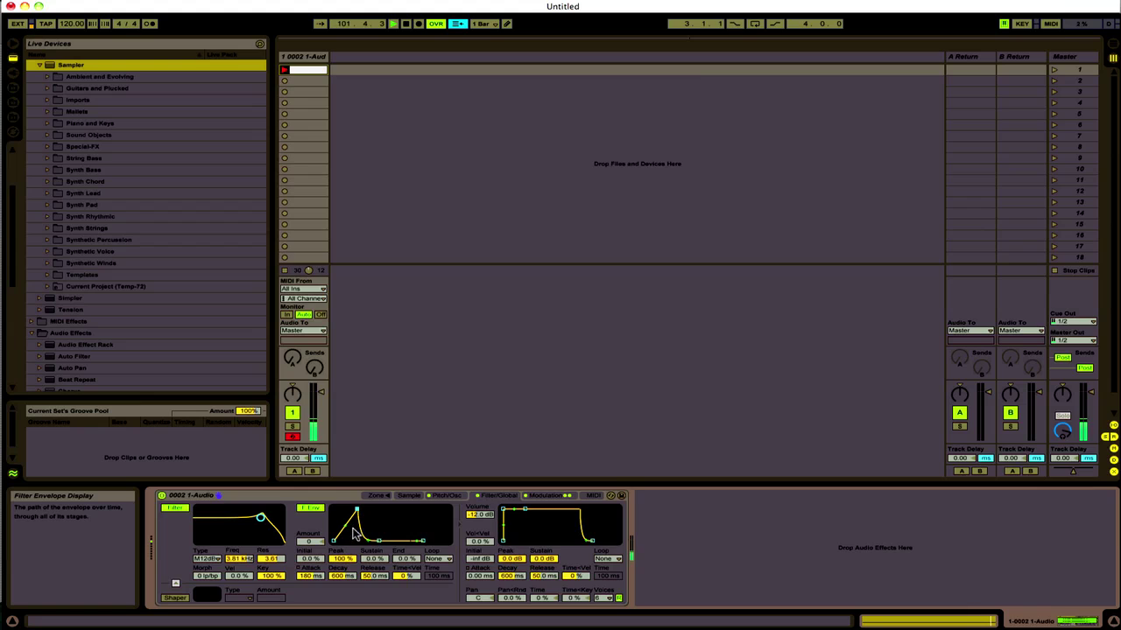
pyautogui.moveTo(309, 558); pyautogui.dragTo(309, 538)
pyautogui.moveTo(378, 544); pyautogui.dragTo(447, 515)
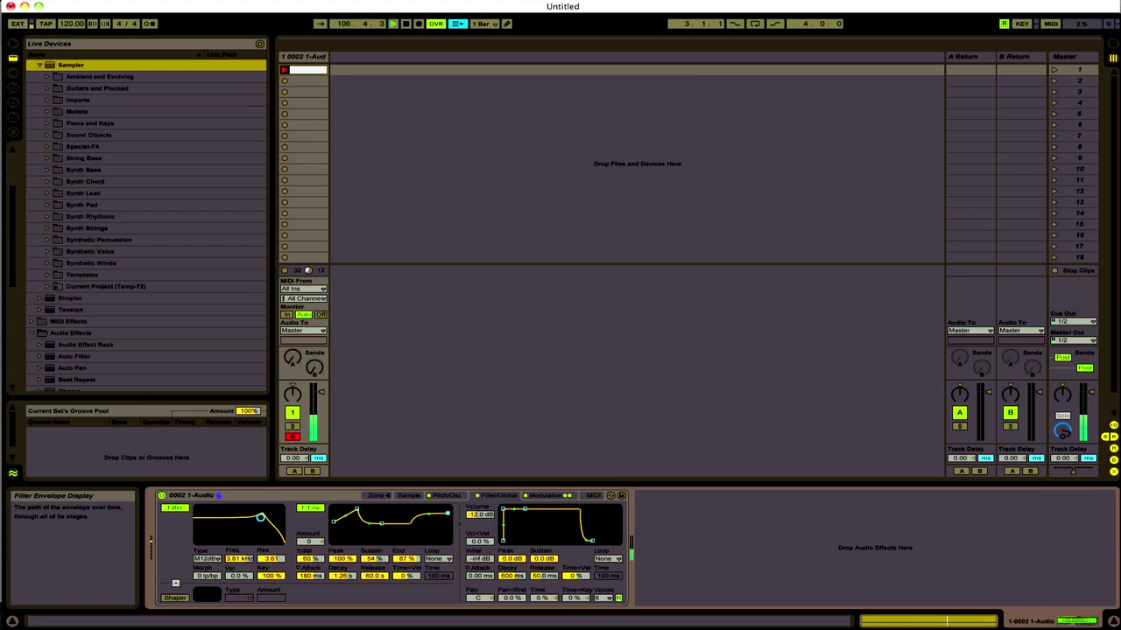
# Step: Route LFO 3 to Filter Envelope Amount at 94.53, running 8.59 Hz with 152° phase
pyautogui.click(544, 496)
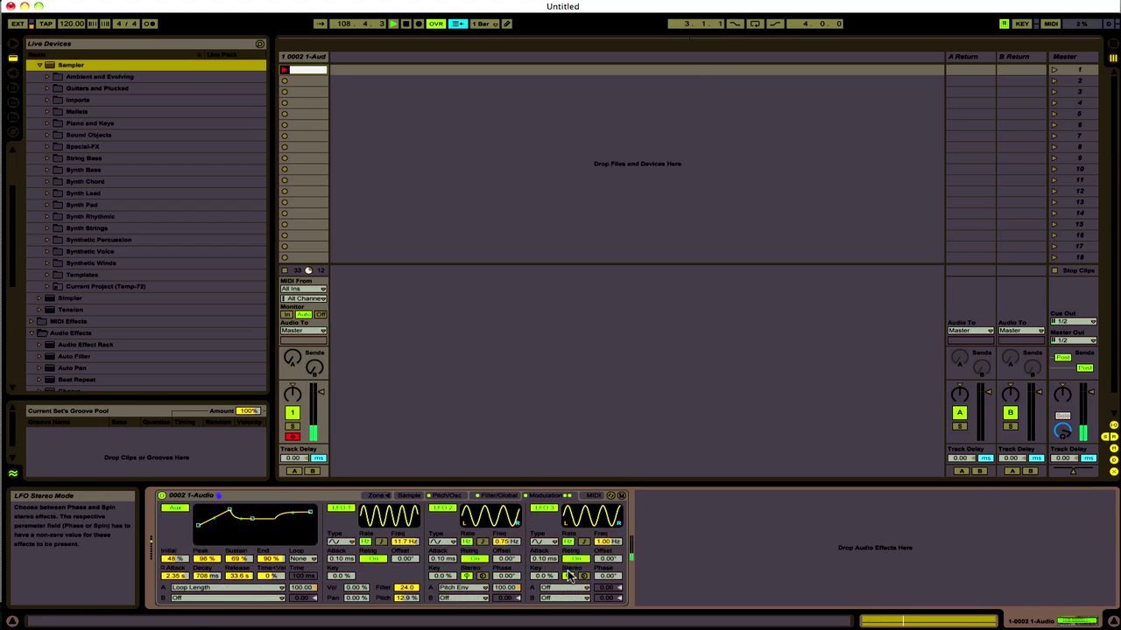
pyautogui.click(564, 587)
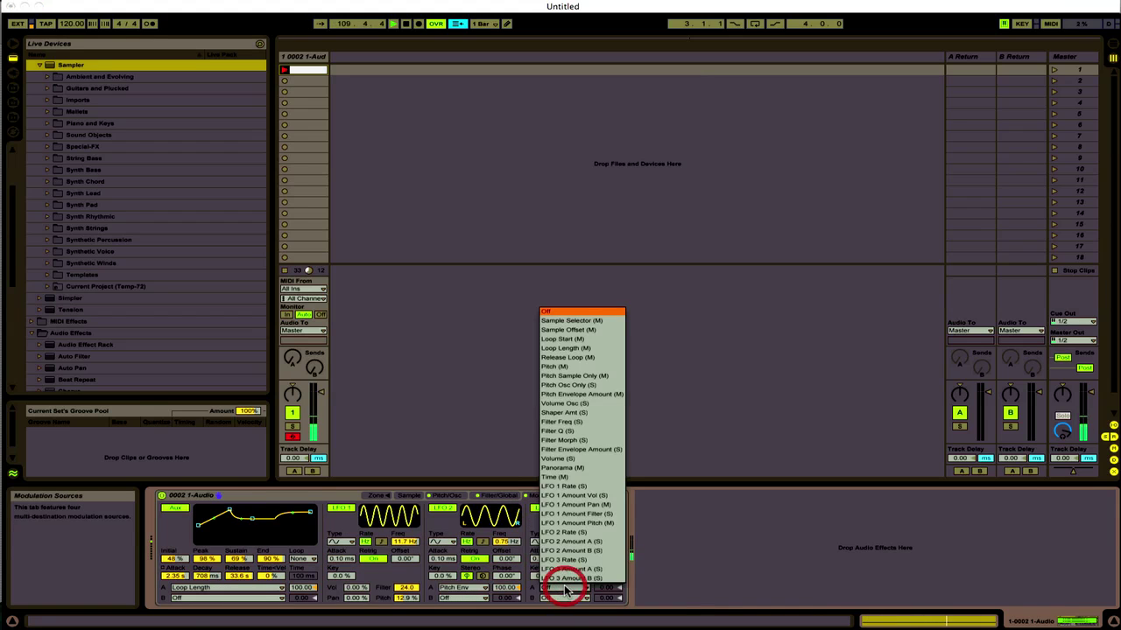
pyautogui.click(569, 449)
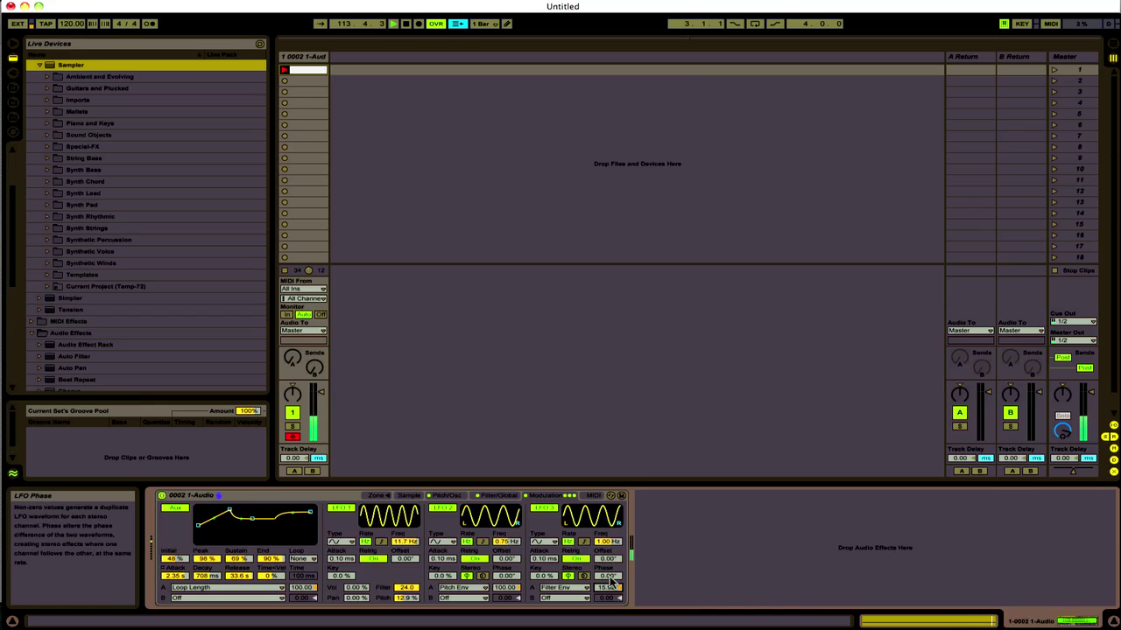
pyautogui.moveTo(607, 576); pyautogui.dragTo(613, 515)
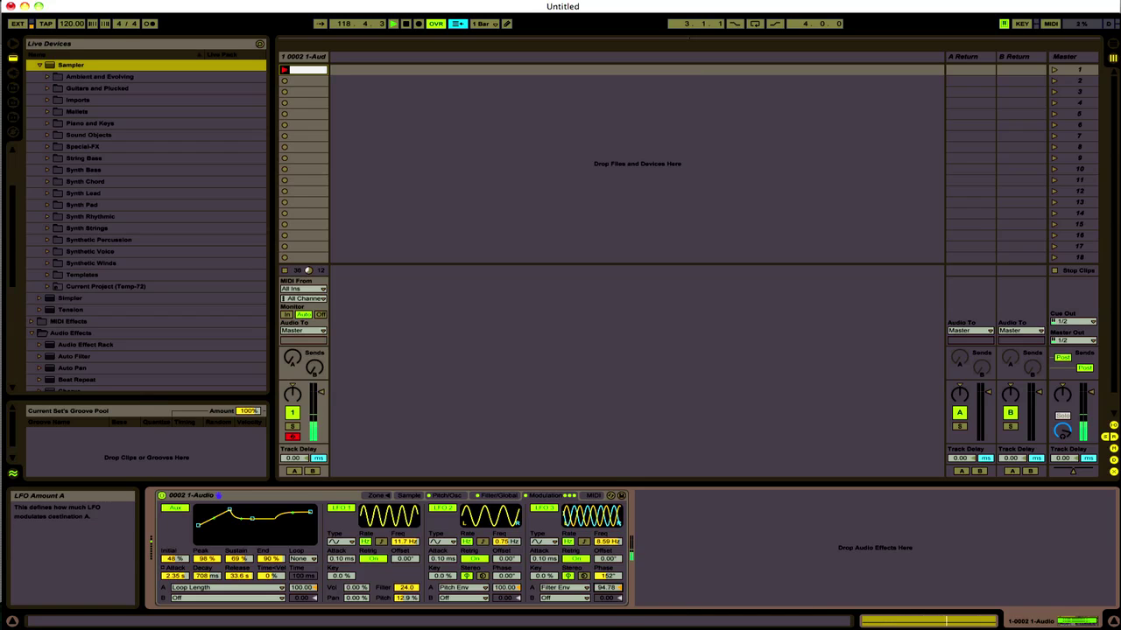
pyautogui.moveTo(606, 586); pyautogui.dragTo(607, 589)
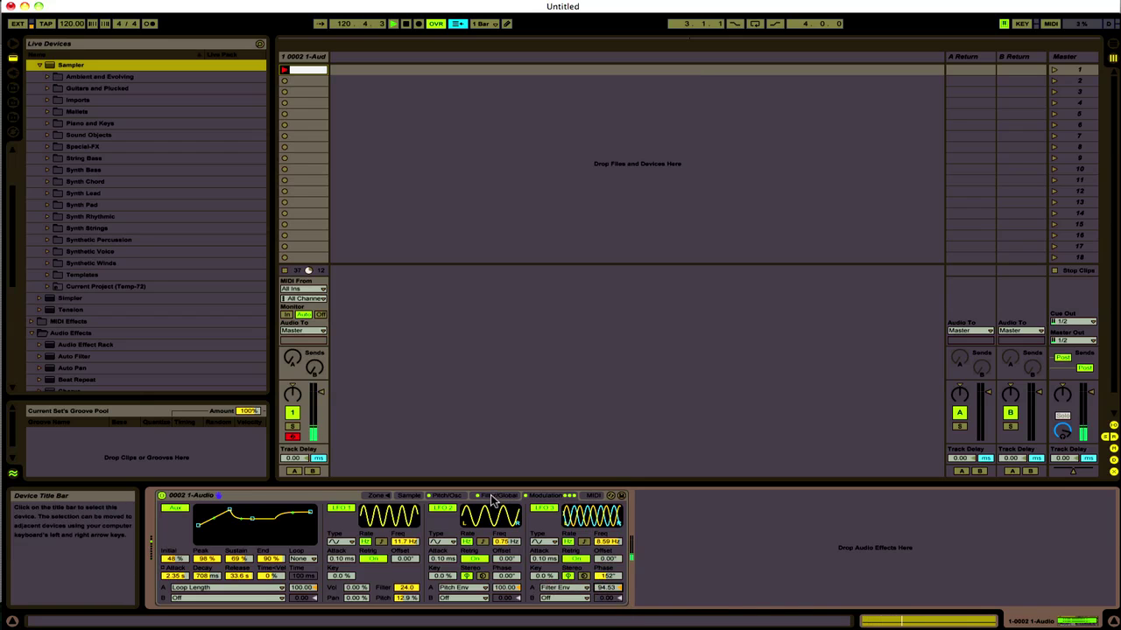
# Step: Retune the filter to 868 Hz, resonance 3.17, with morph and envelope Initial 100%
pyautogui.click(496, 497)
pyautogui.moveTo(260, 520)
pyautogui.mouseDown()
pyautogui.moveTo(245, 511)
pyautogui.moveTo(265, 515)
pyautogui.mouseUp()
pyautogui.moveTo(207, 576); pyautogui.dragTo(207, 487)
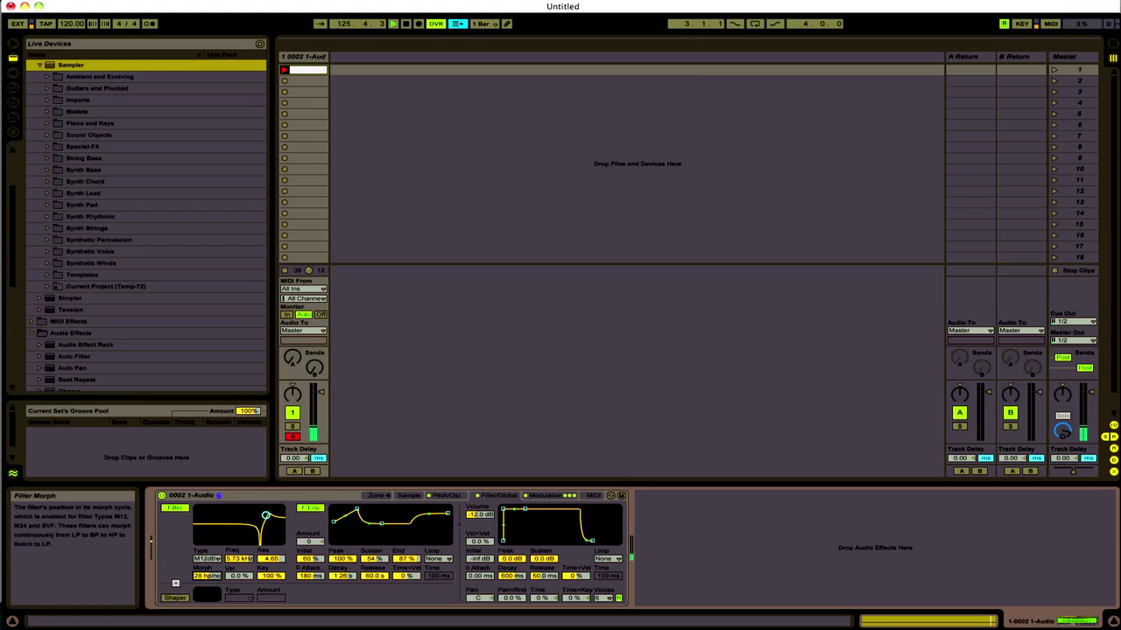
pyautogui.moveTo(334, 528); pyautogui.dragTo(428, 516)
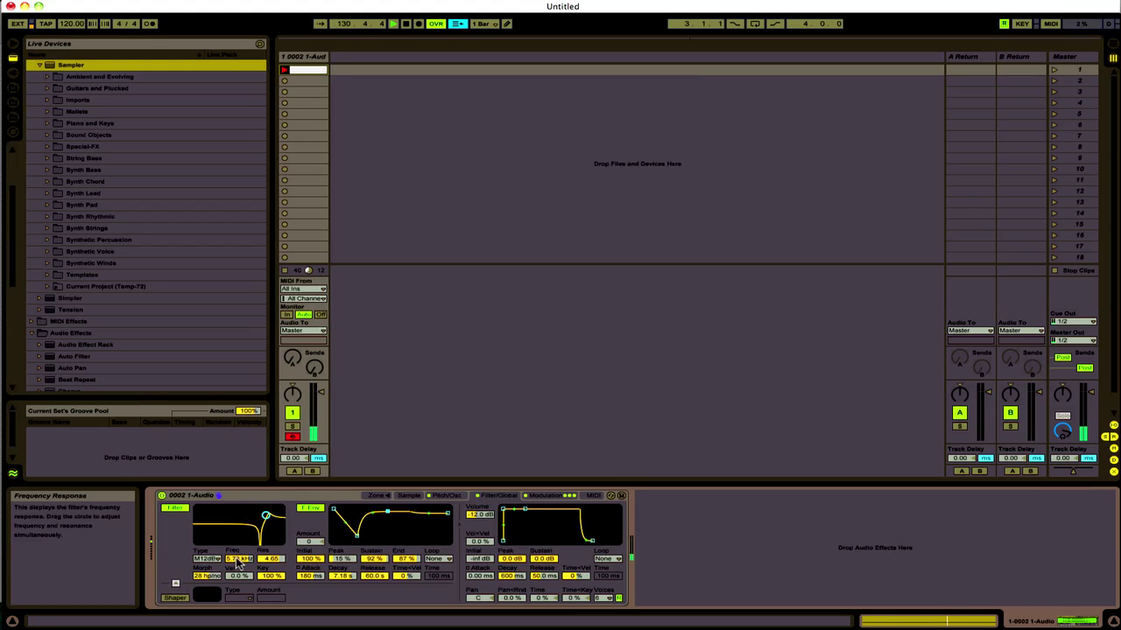
pyautogui.moveTo(208, 576); pyautogui.dragTo(208, 598)
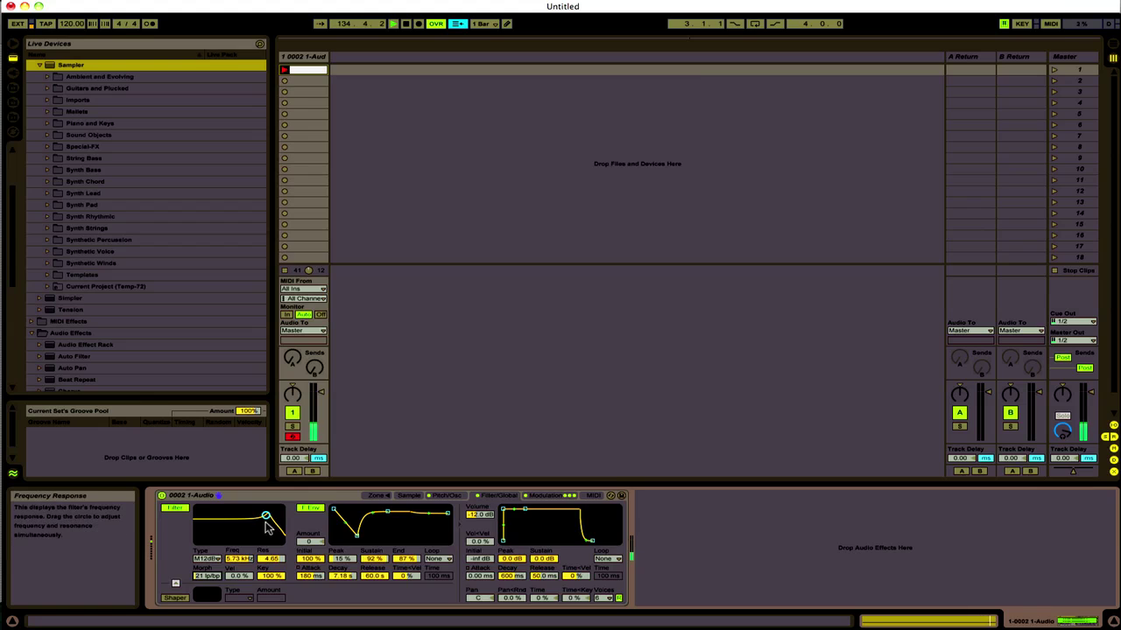
pyautogui.moveTo(267, 516); pyautogui.dragTo(241, 520)
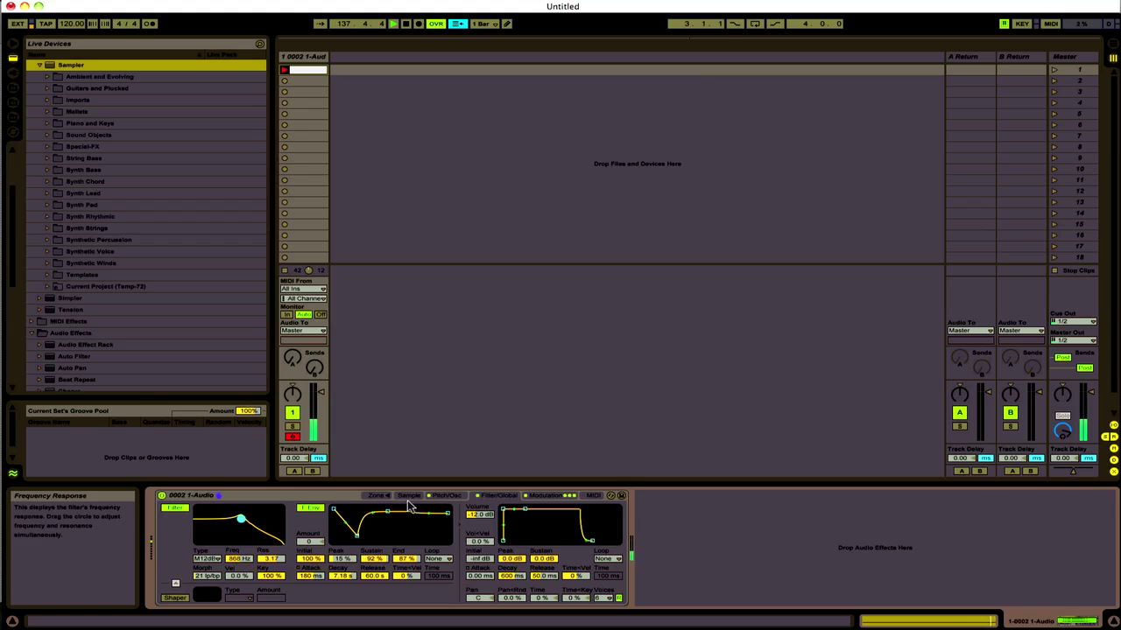
# Step: Give the pitch envelope a 13.0 s attack and a -36% peak
pyautogui.click(446, 495)
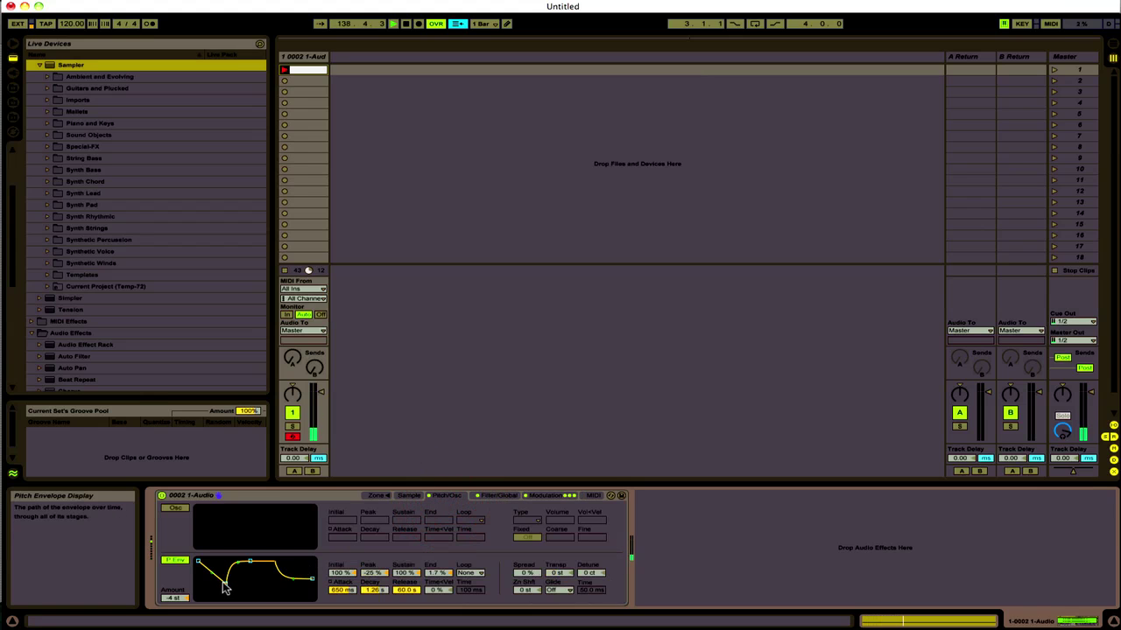
pyautogui.moveTo(225, 584); pyautogui.dragTo(235, 583)
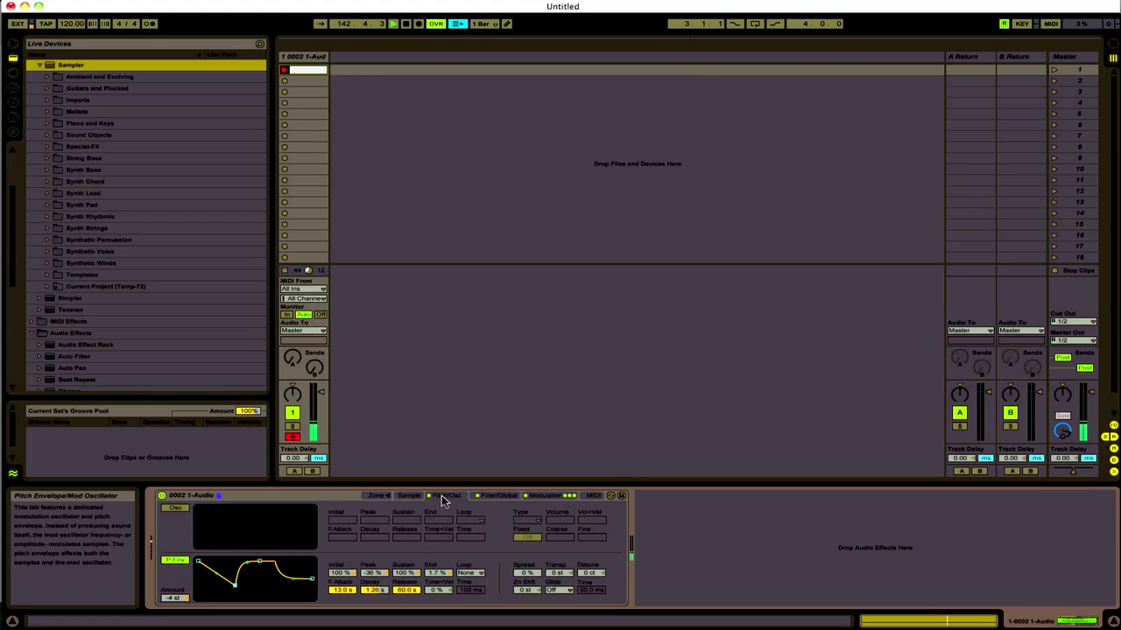
# Step: Shift LFO 1's phase offset to 110° and route Aux Env destination B to Loop Start
pyautogui.click(532, 497)
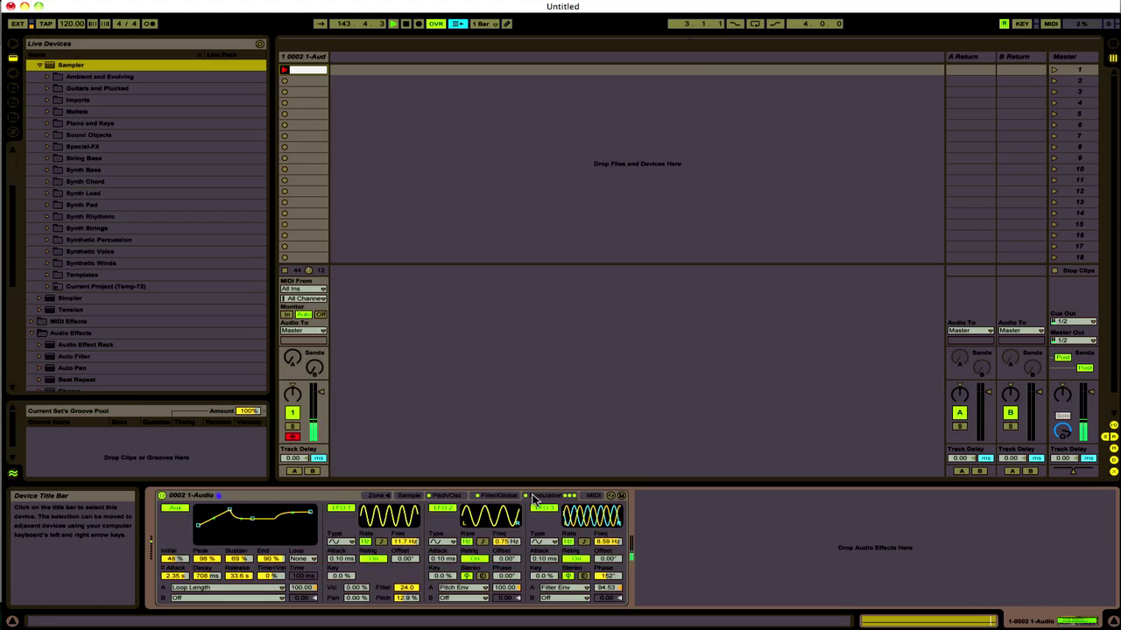
pyautogui.moveTo(409, 565); pyautogui.dragTo(409, 536)
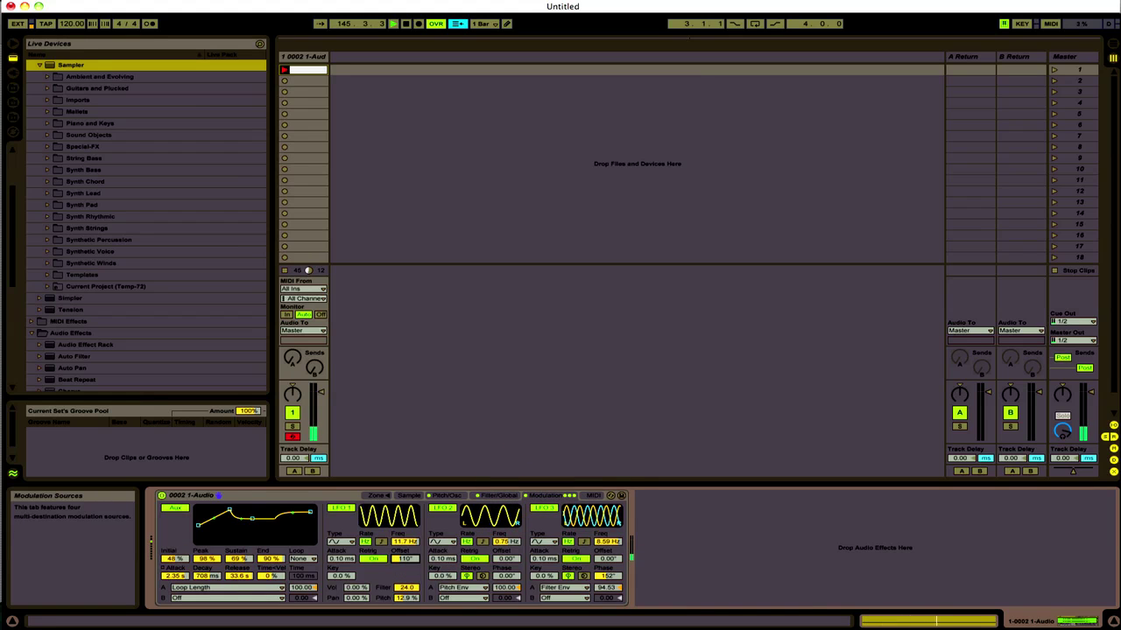
pyautogui.click(229, 598)
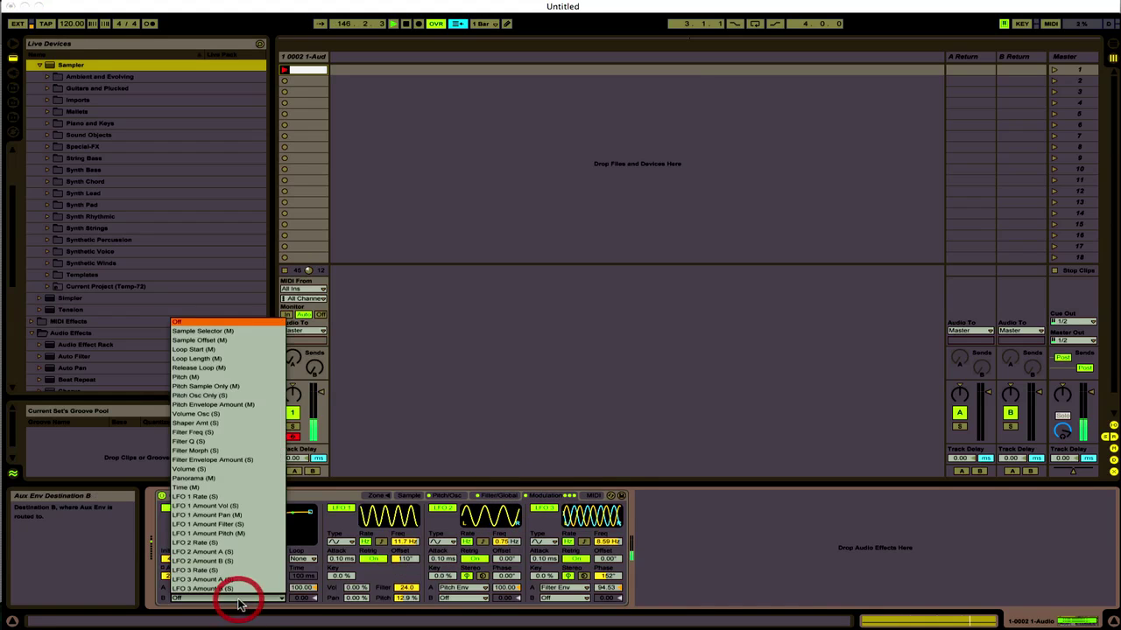
pyautogui.click(226, 356)
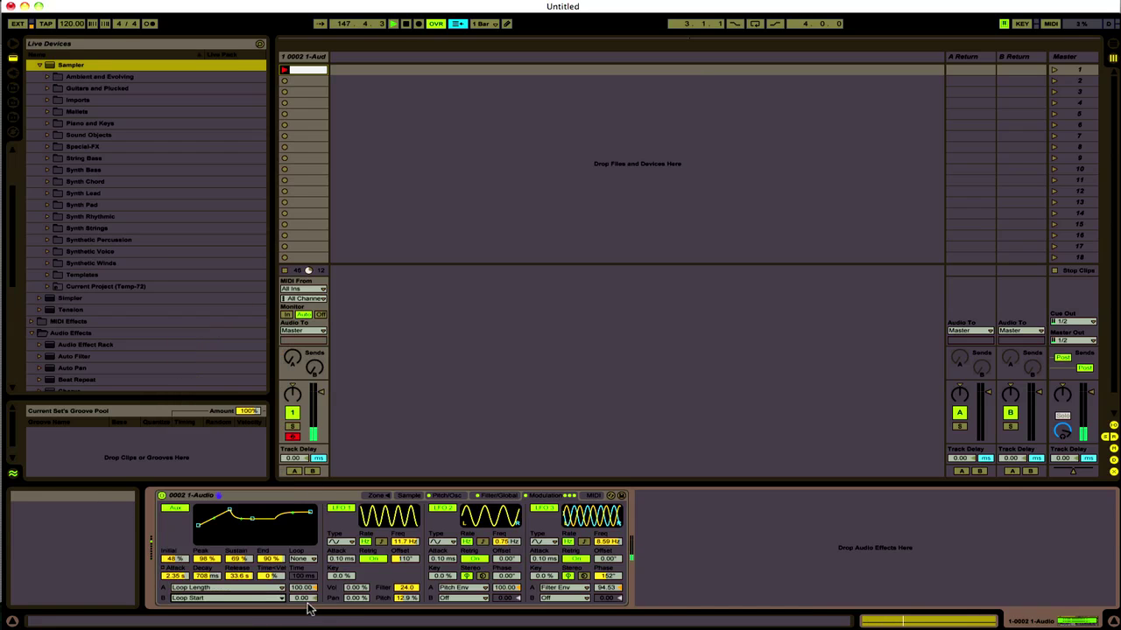
pyautogui.moveTo(304, 599)
pyautogui.mouseDown()
pyautogui.moveTo(304, 613)
pyautogui.moveTo(304, 601)
pyautogui.mouseUp()
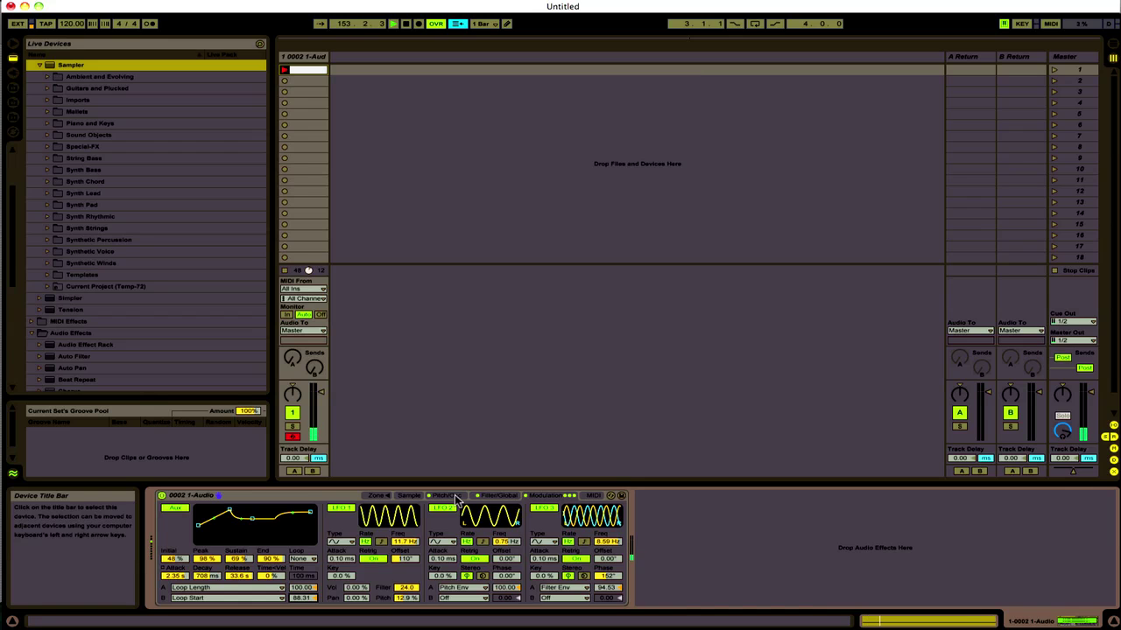
# Step: Turn Aux Env destination B back off and return to the Pitch/Osc page
pyautogui.click(234, 599)
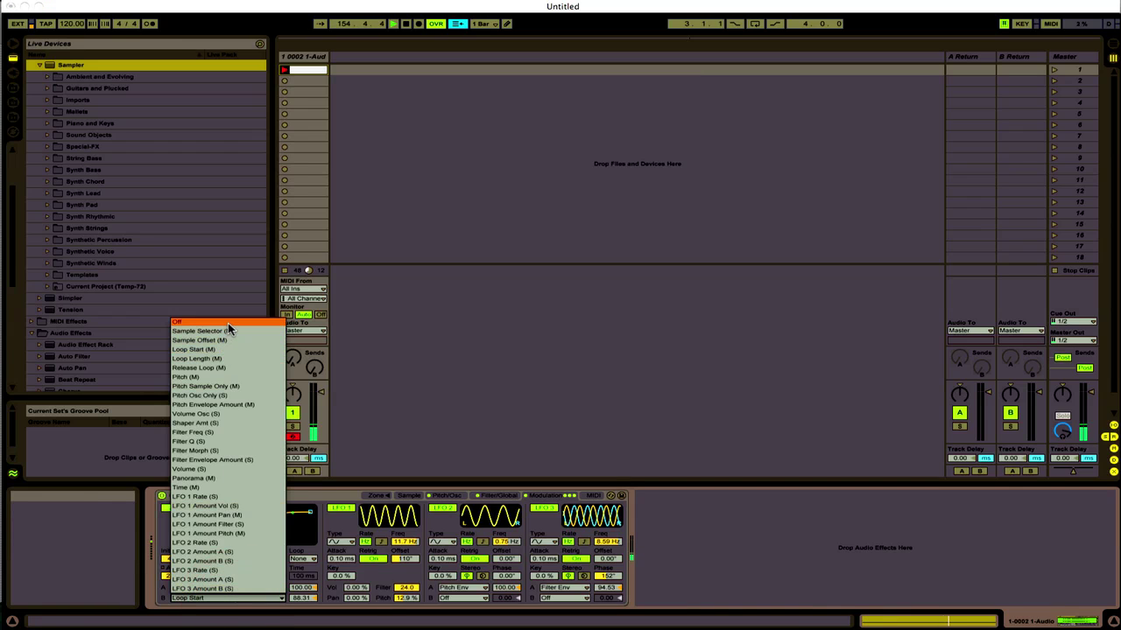
pyautogui.click(226, 322)
pyautogui.click(452, 500)
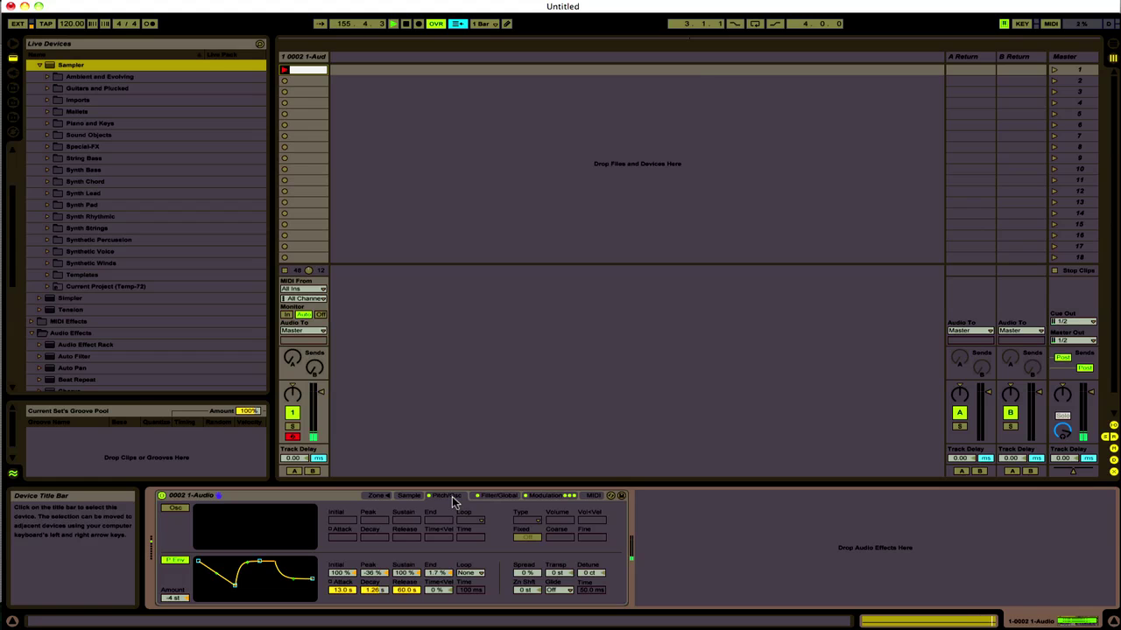
# Step: Give the filter envelope a 20 s attack and the volume envelope a 7.24 ms attack peaking at -14 dB
pyautogui.click(492, 496)
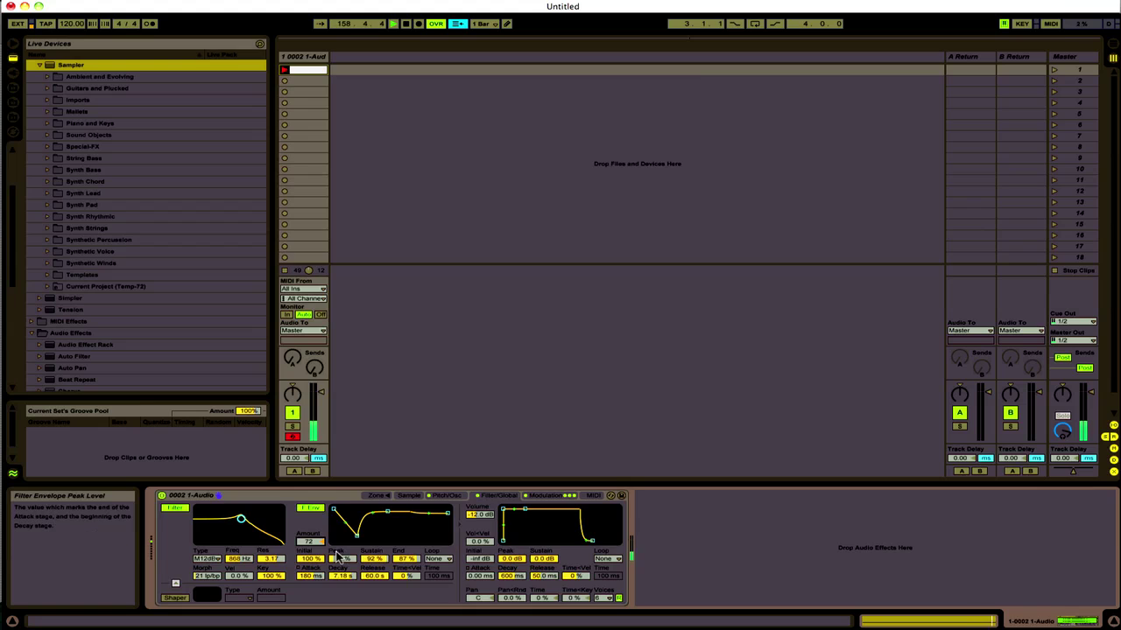
pyautogui.moveTo(357, 539); pyautogui.dragTo(333, 528)
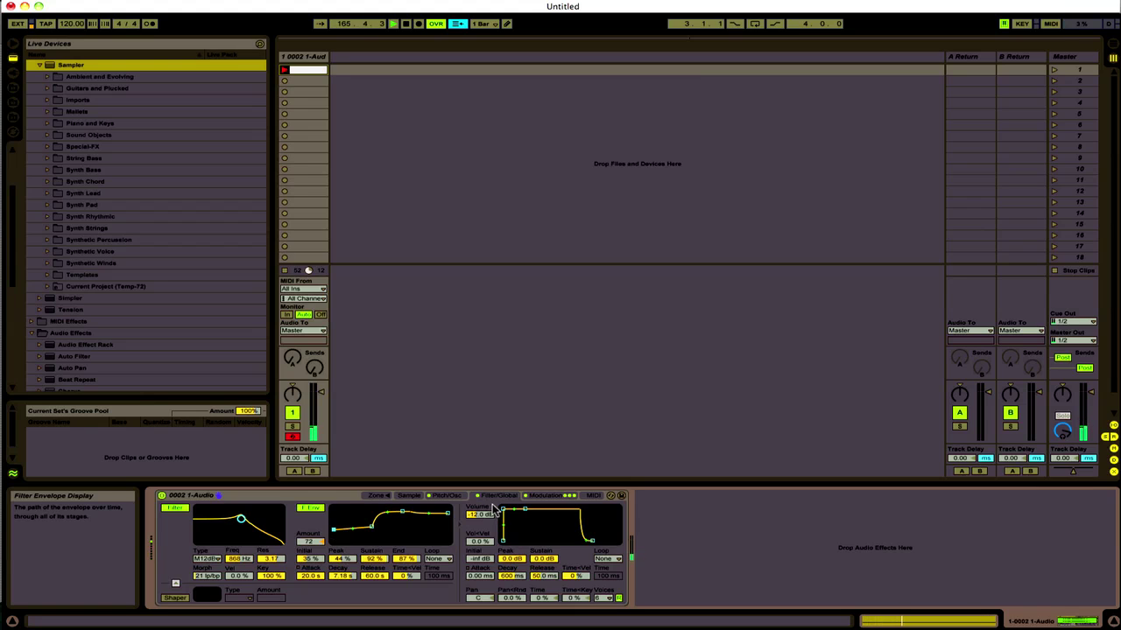
pyautogui.moveTo(503, 508); pyautogui.dragTo(605, 534)
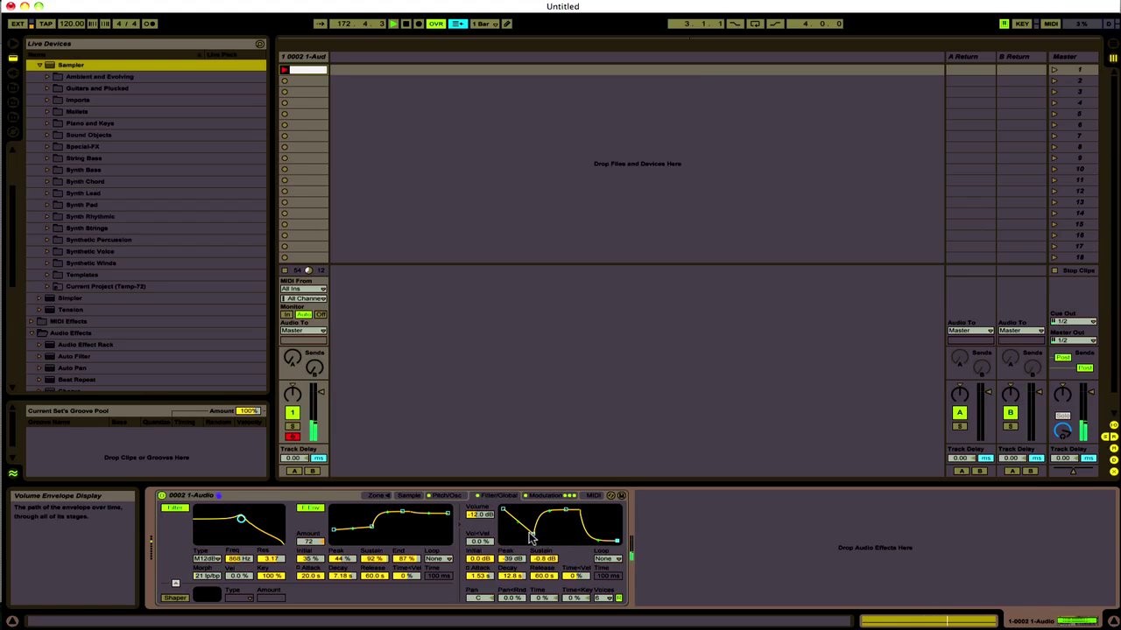
pyautogui.moveTo(533, 533); pyautogui.dragTo(515, 522)
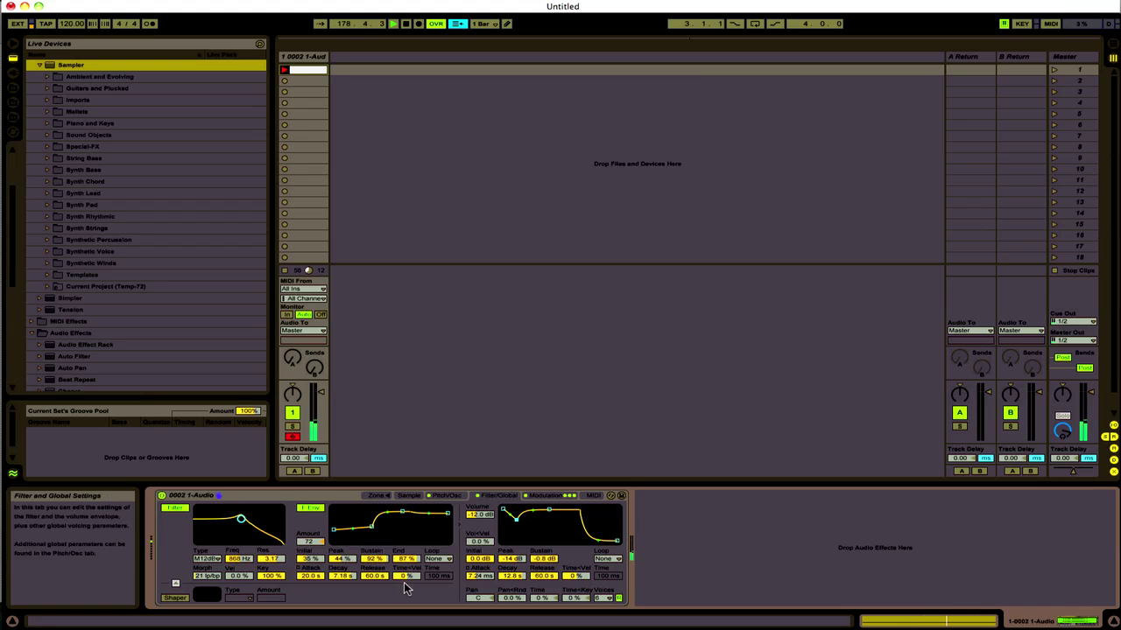
pyautogui.click(444, 497)
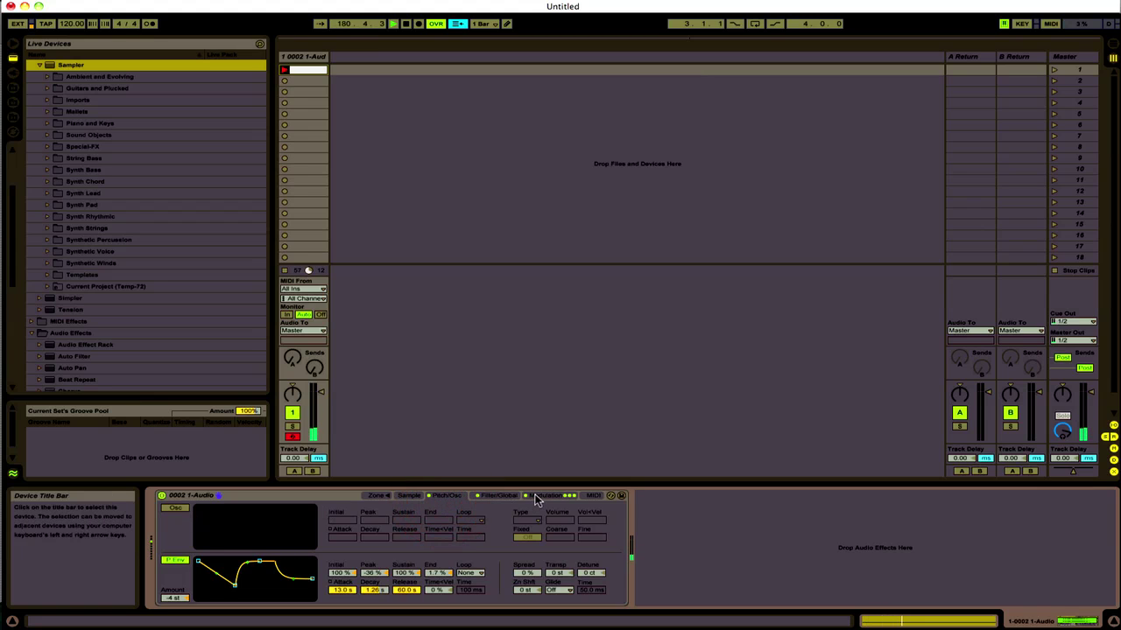
# Step: Route LFO 3 destination B to LFO 1 Rate with amount 100.00, leaving destination A unchanged
pyautogui.click(536, 497)
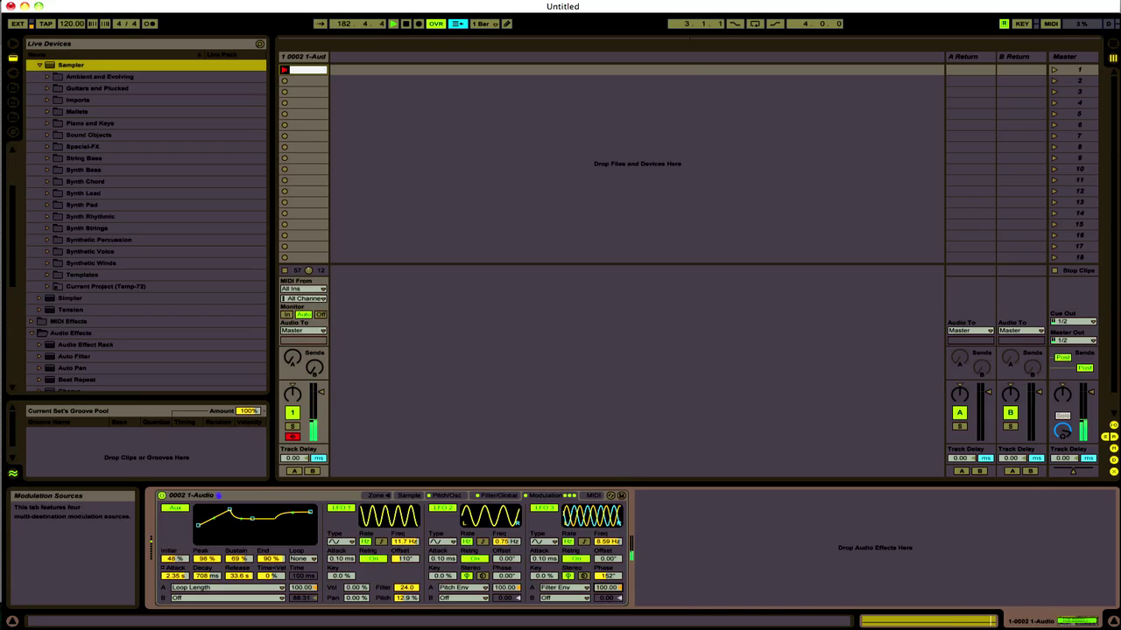
pyautogui.click(563, 589)
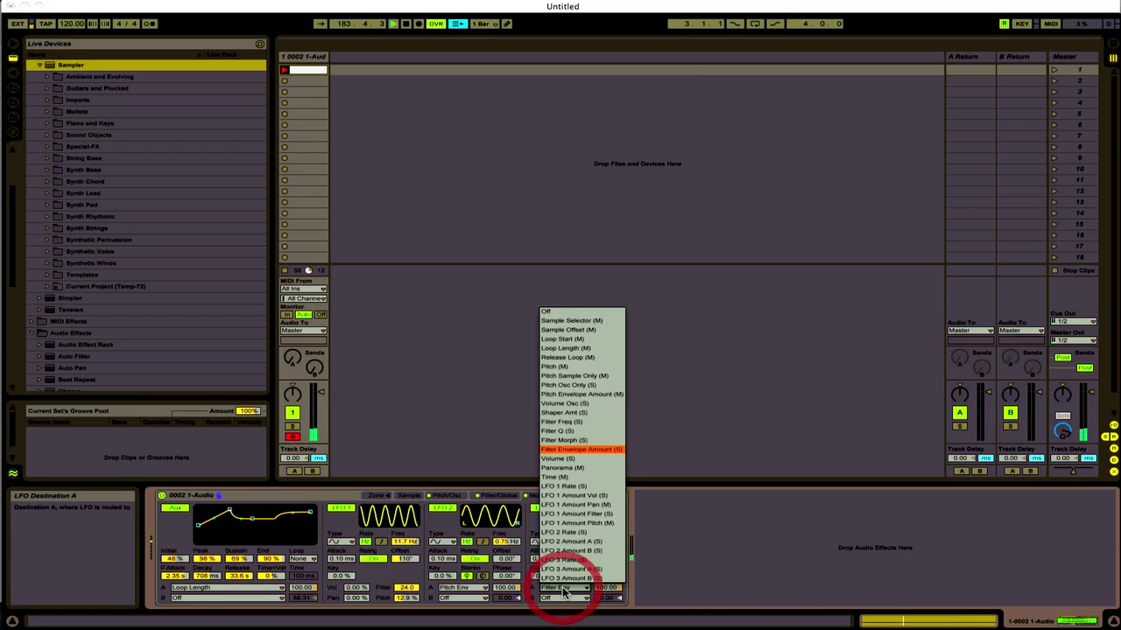
pyautogui.click(564, 593)
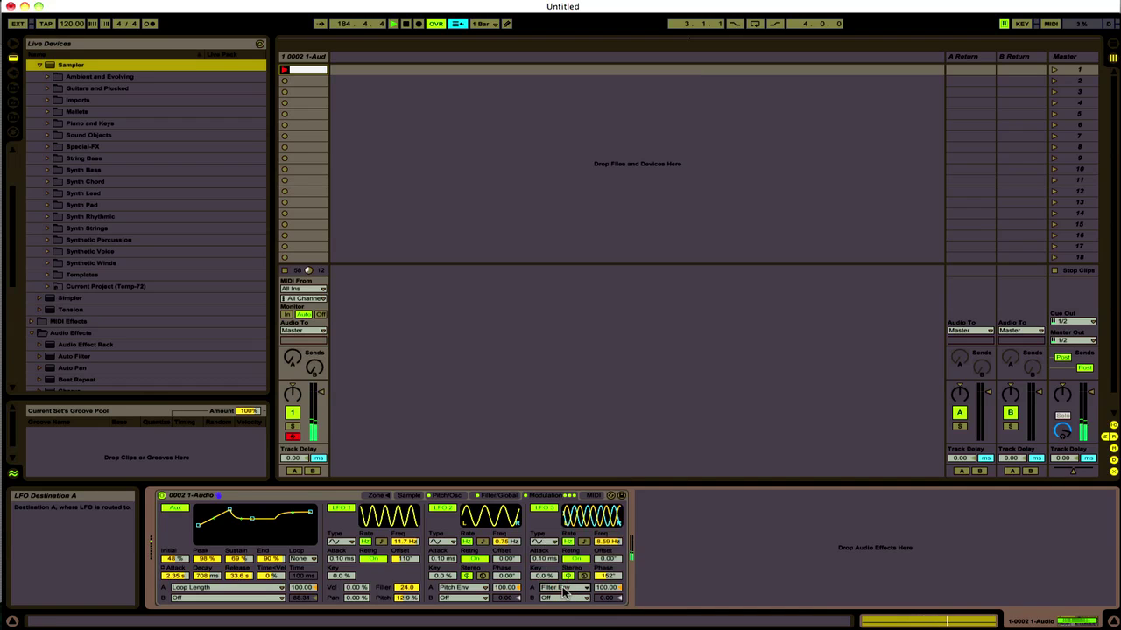
pyautogui.click(557, 598)
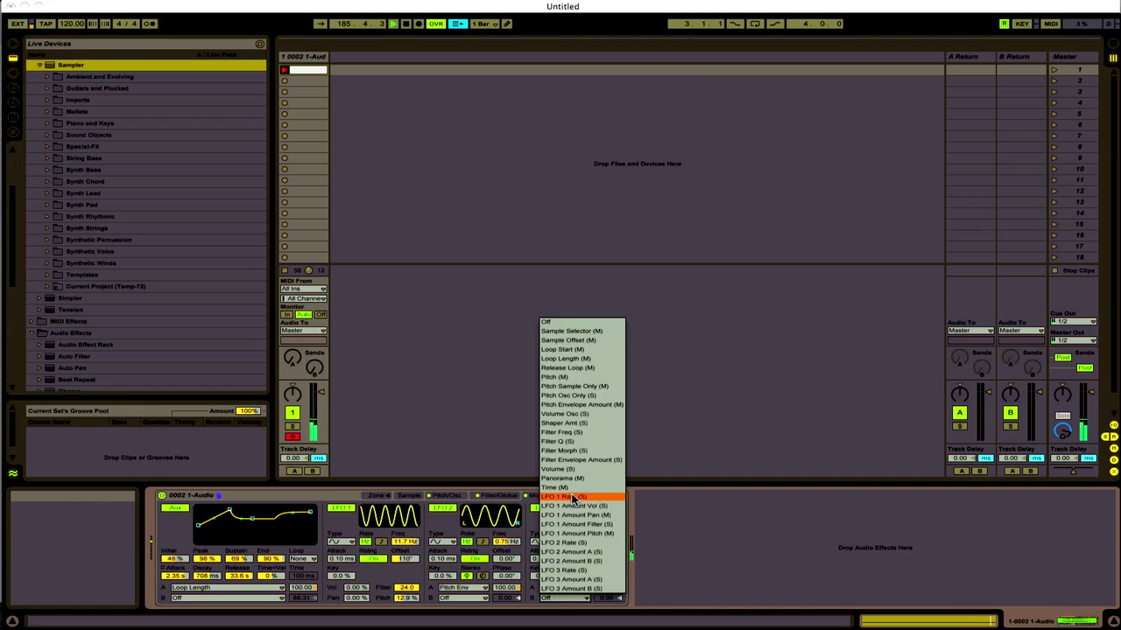
pyautogui.click(567, 497)
pyautogui.moveTo(606, 598); pyautogui.dragTo(606, 561)
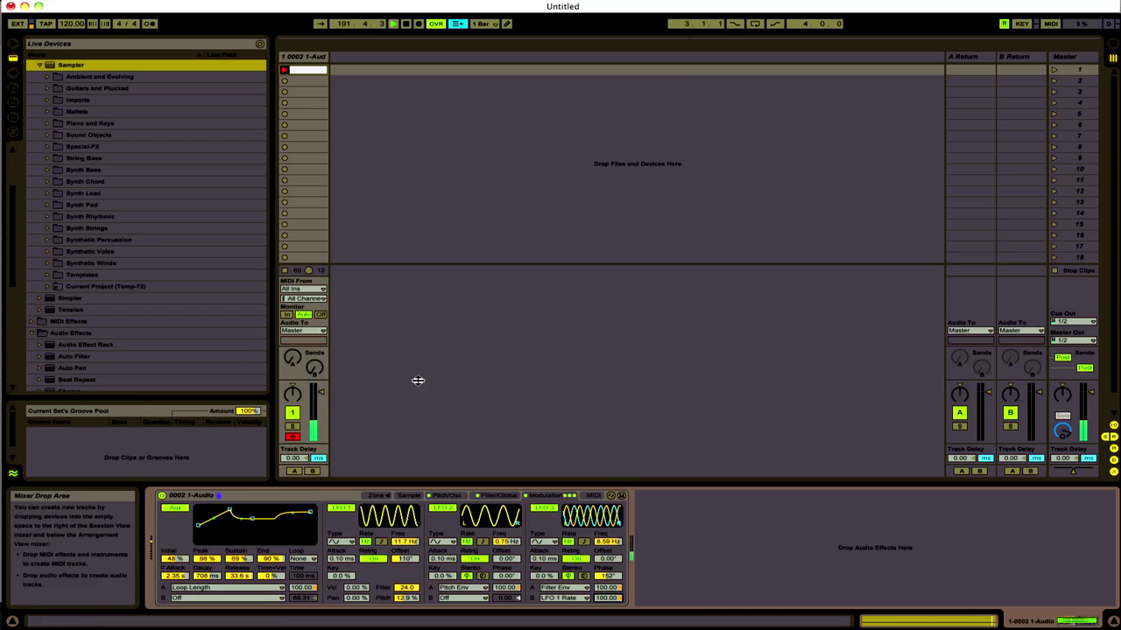
# Step: Show the expanded Audio Effects folder with Beat Repeat in the device browser
pyautogui.click(51, 333)
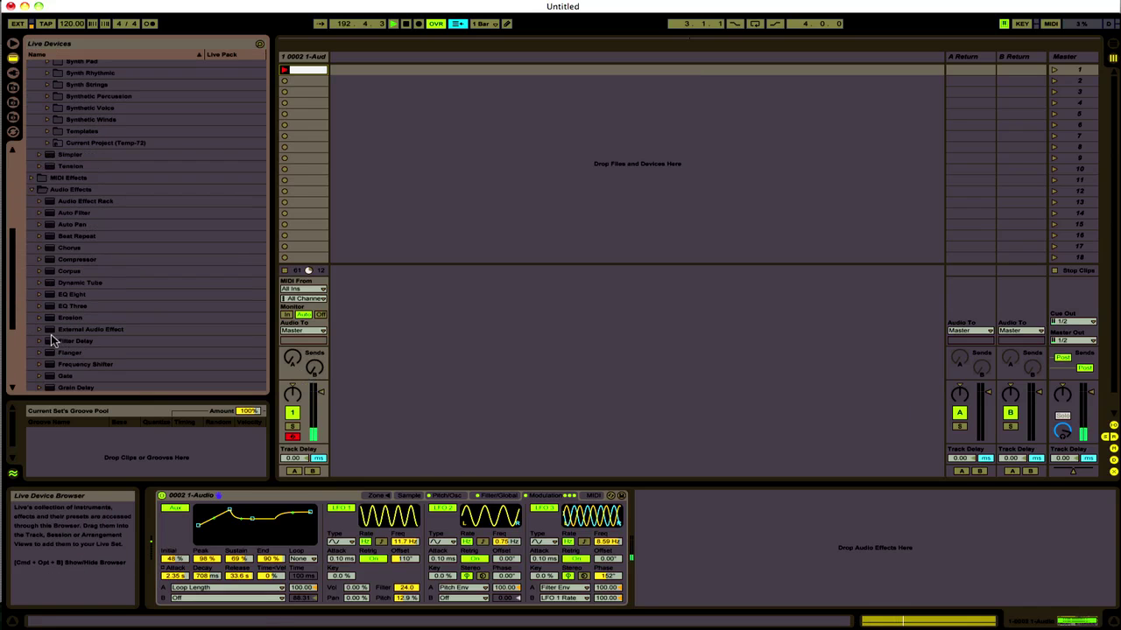
# Step: Add Beat Repeat after the Sampler with pitch -5 st, 27% pitch decay, a finer grid and Ins mode
pyautogui.moveTo(49, 234); pyautogui.dragTo(684, 549)
pyautogui.moveTo(689, 595); pyautogui.dragTo(689, 565)
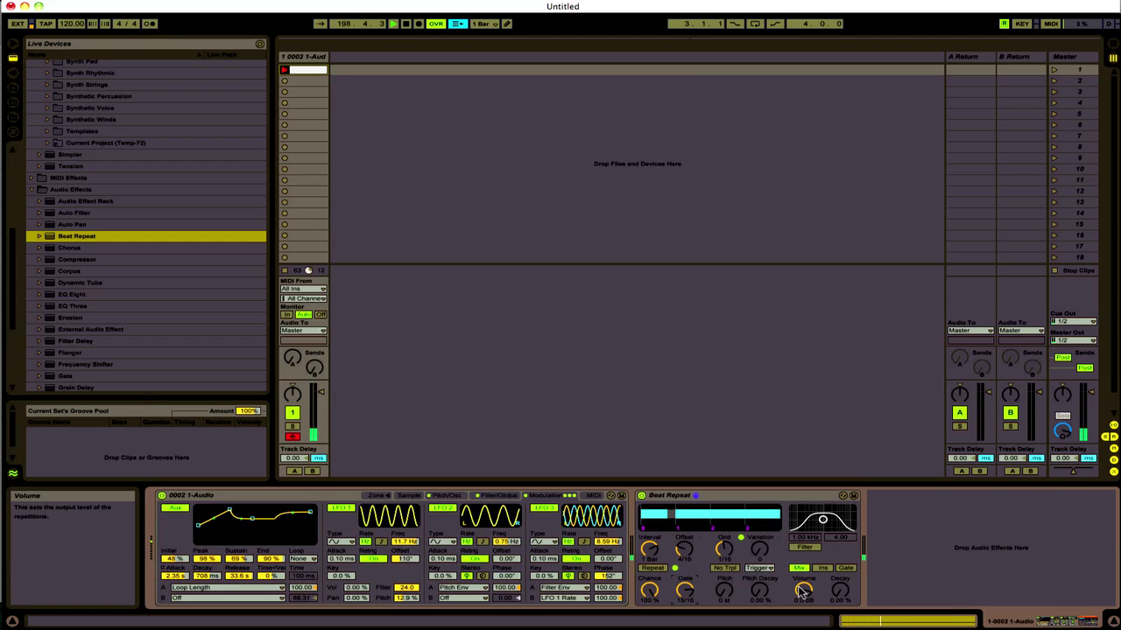
pyautogui.moveTo(723, 590); pyautogui.dragTo(723, 599)
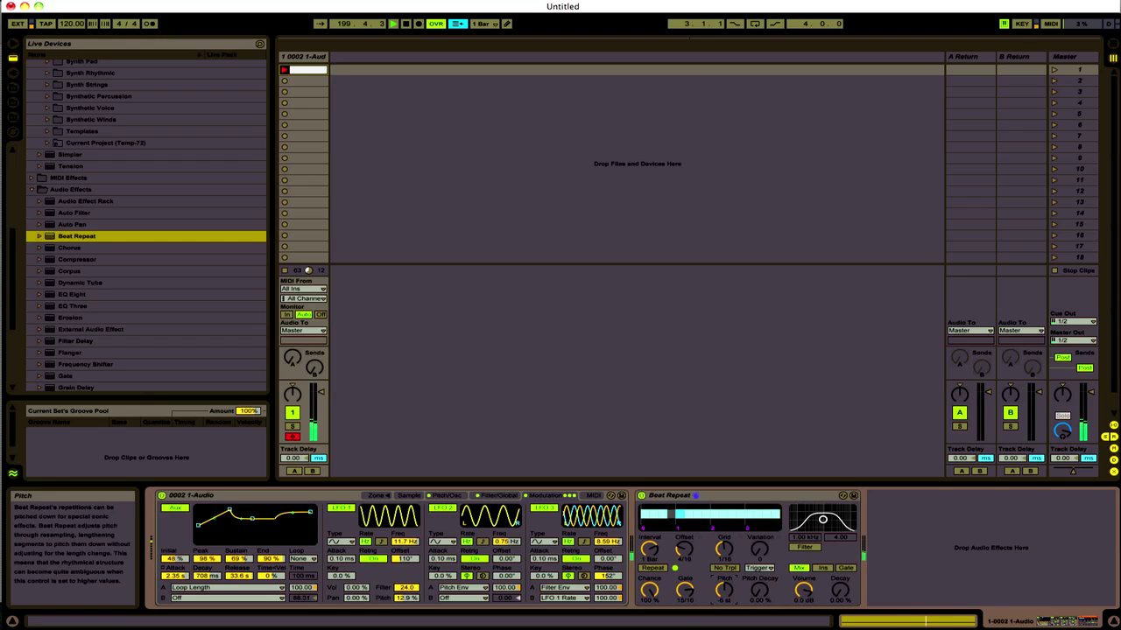
pyautogui.moveTo(723, 549); pyautogui.dragTo(723, 553)
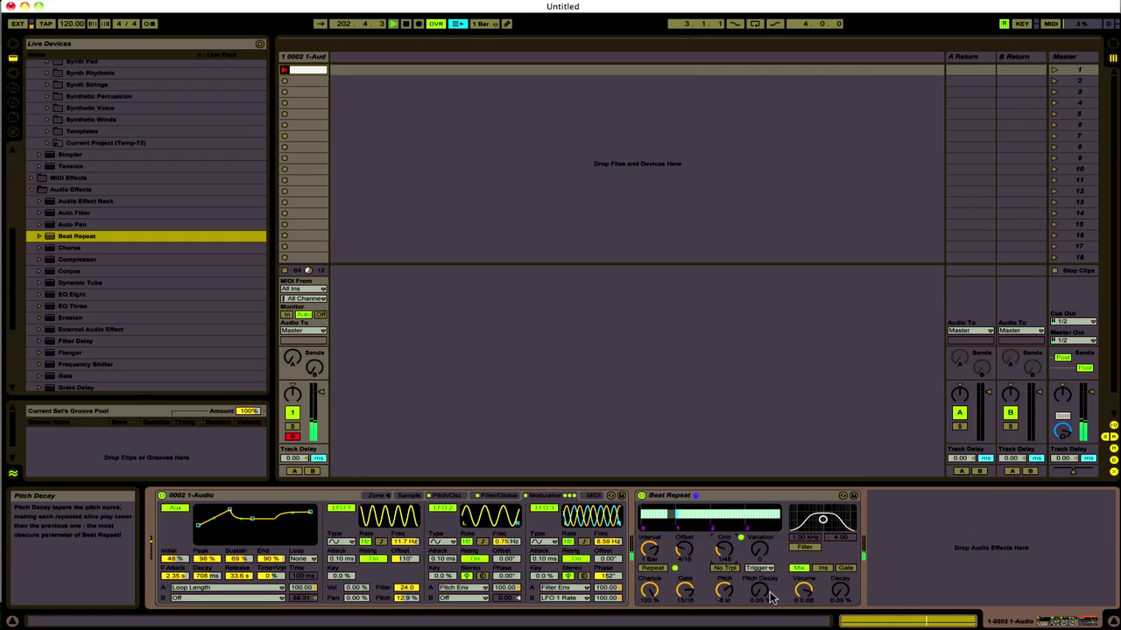
pyautogui.moveTo(760, 592); pyautogui.dragTo(760, 598)
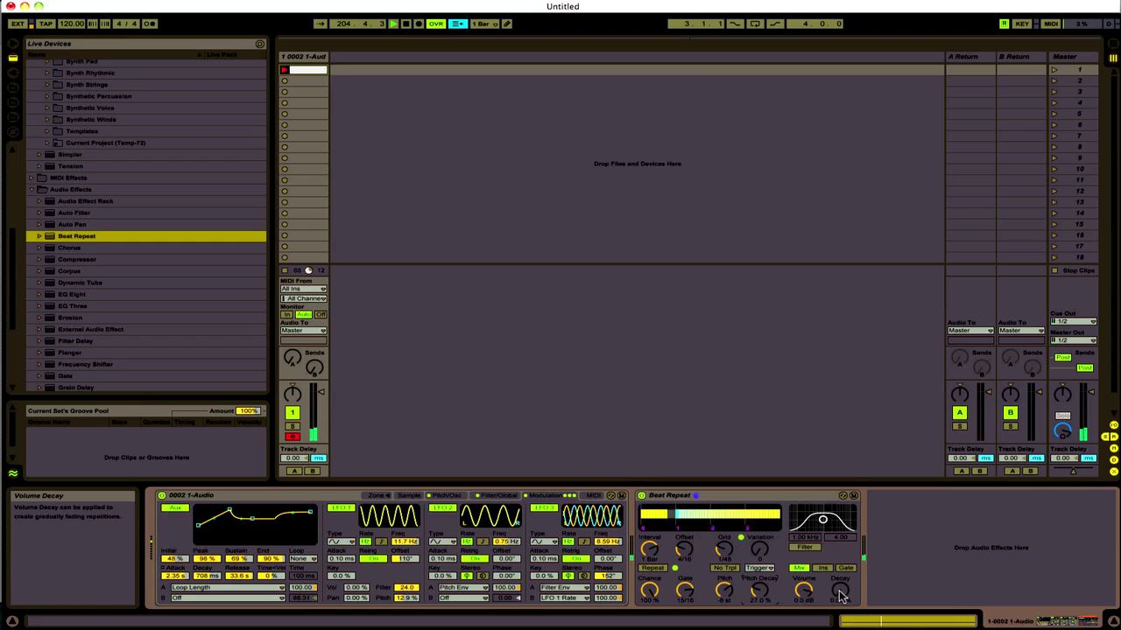
pyautogui.click(823, 569)
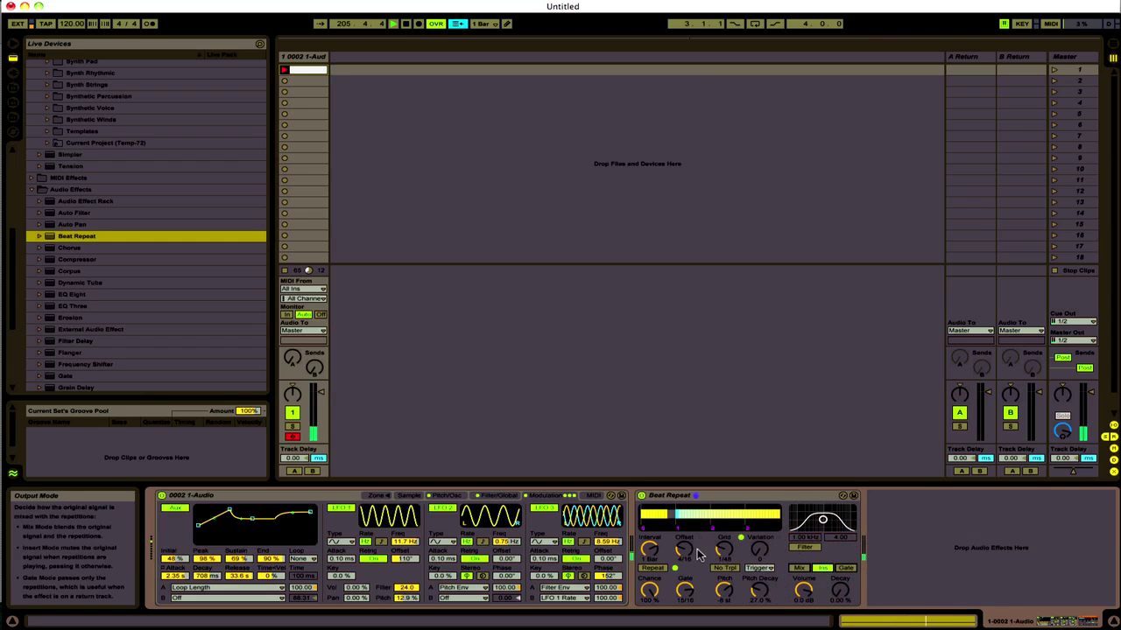
pyautogui.moveTo(684, 590); pyautogui.dragTo(685, 597)
# Step: Lower Beat Repeat's variation to 7, set gate to 9/16 and offset to 6/16
pyautogui.moveTo(758, 551); pyautogui.dragTo(758, 546)
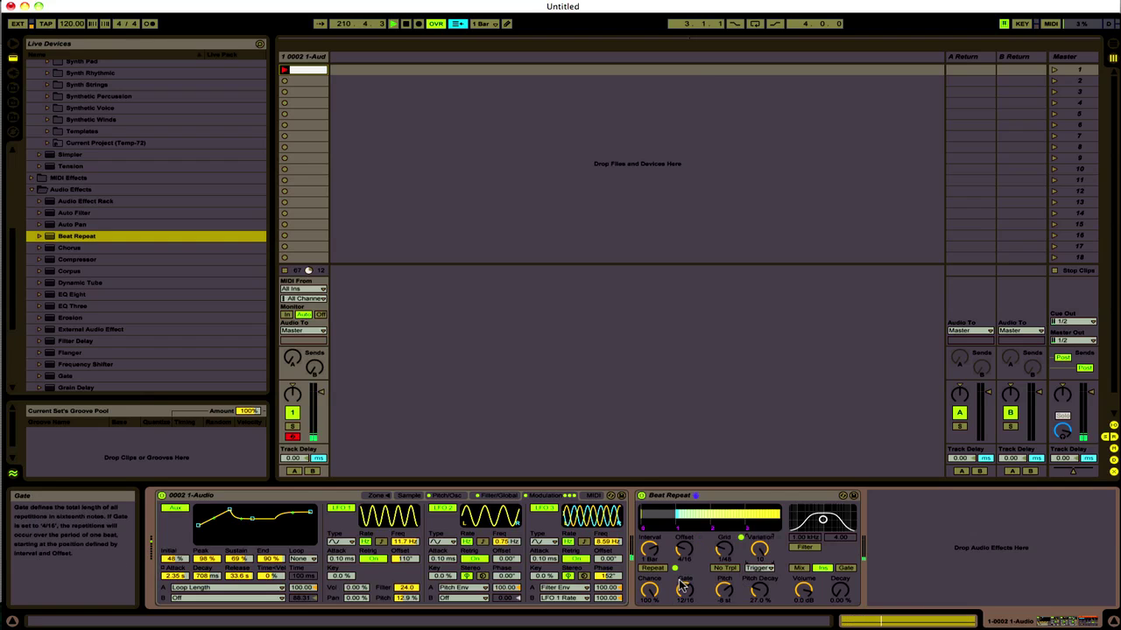
pyautogui.moveTo(753, 562); pyautogui.dragTo(753, 569)
pyautogui.moveTo(685, 590); pyautogui.dragTo(684, 597)
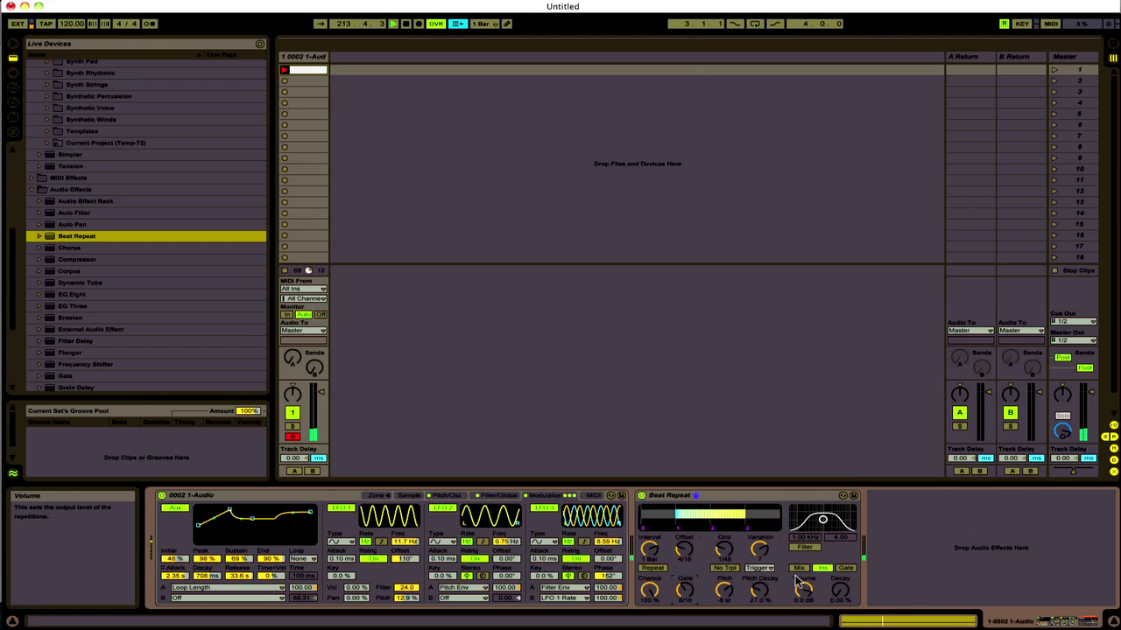
pyautogui.moveTo(685, 597); pyautogui.dragTo(684, 584)
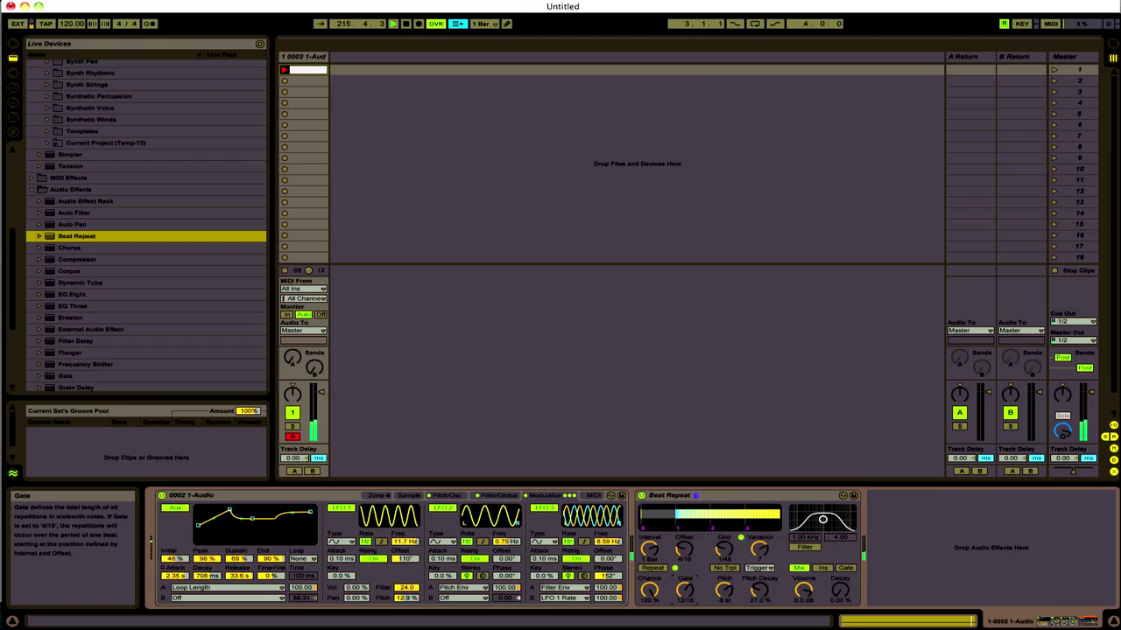
pyautogui.moveTo(838, 591); pyautogui.dragTo(838, 580)
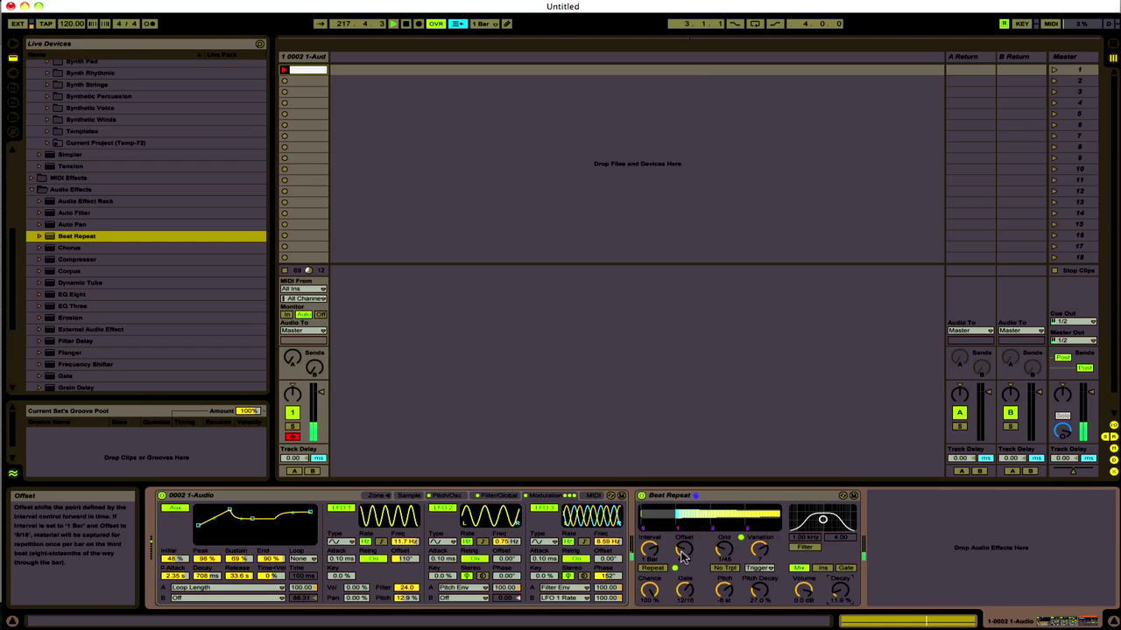
pyautogui.moveTo(684, 555); pyautogui.dragTo(683, 540)
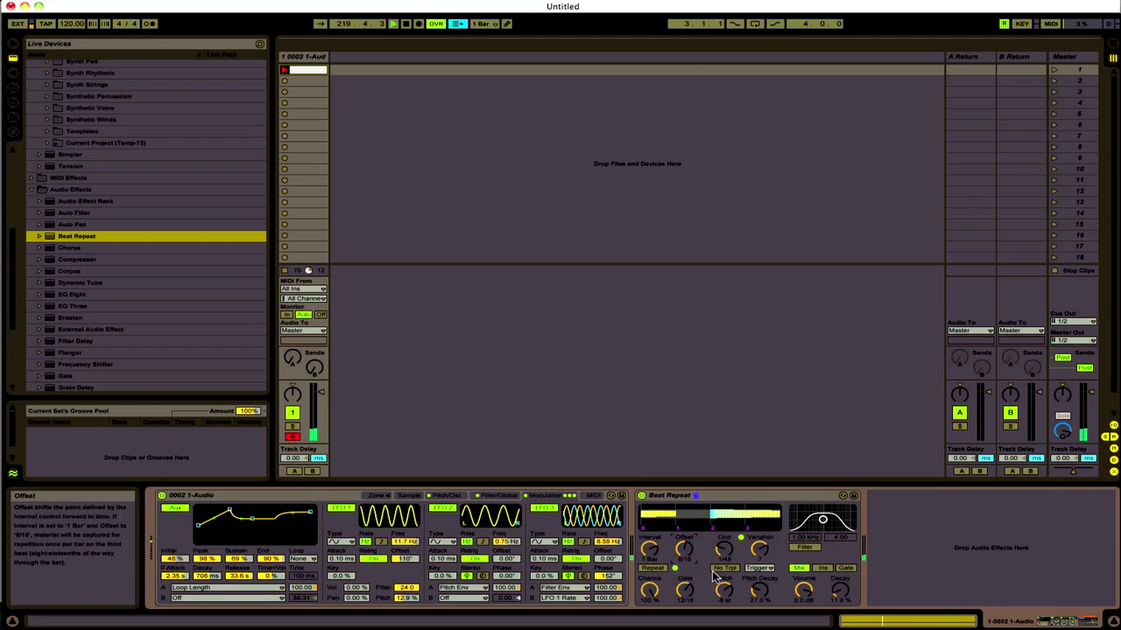
pyautogui.moveTo(759, 549); pyautogui.dragTo(759, 540)
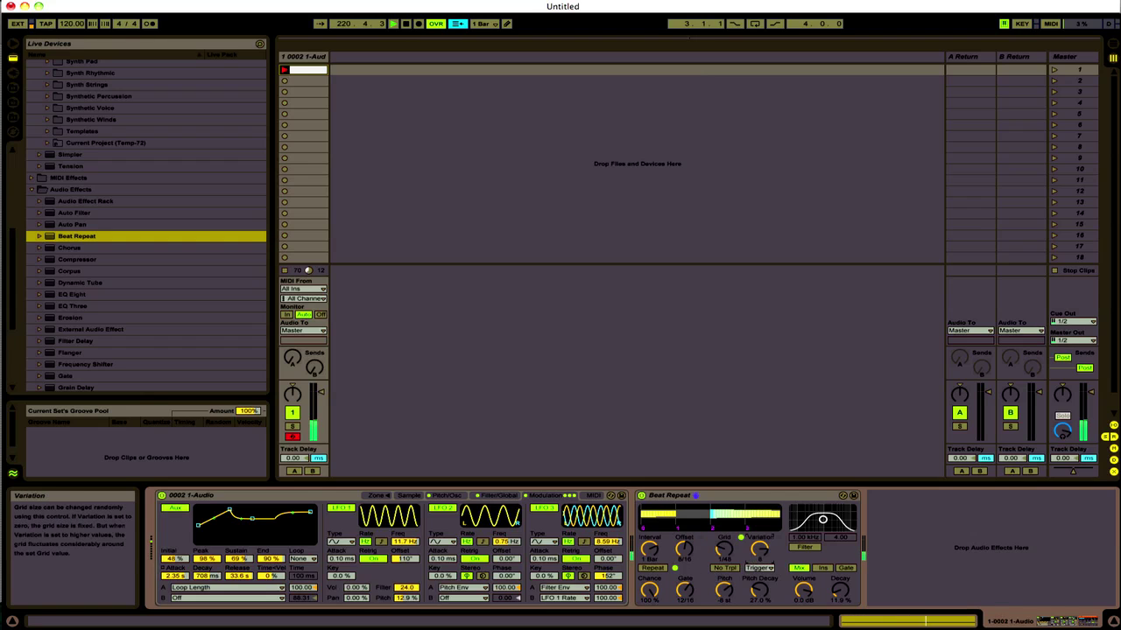
# Step: Put Beat Repeat in Ins mode, shorten the interval, and settle on gate 6/16 and decay 18.3%
pyautogui.click(826, 569)
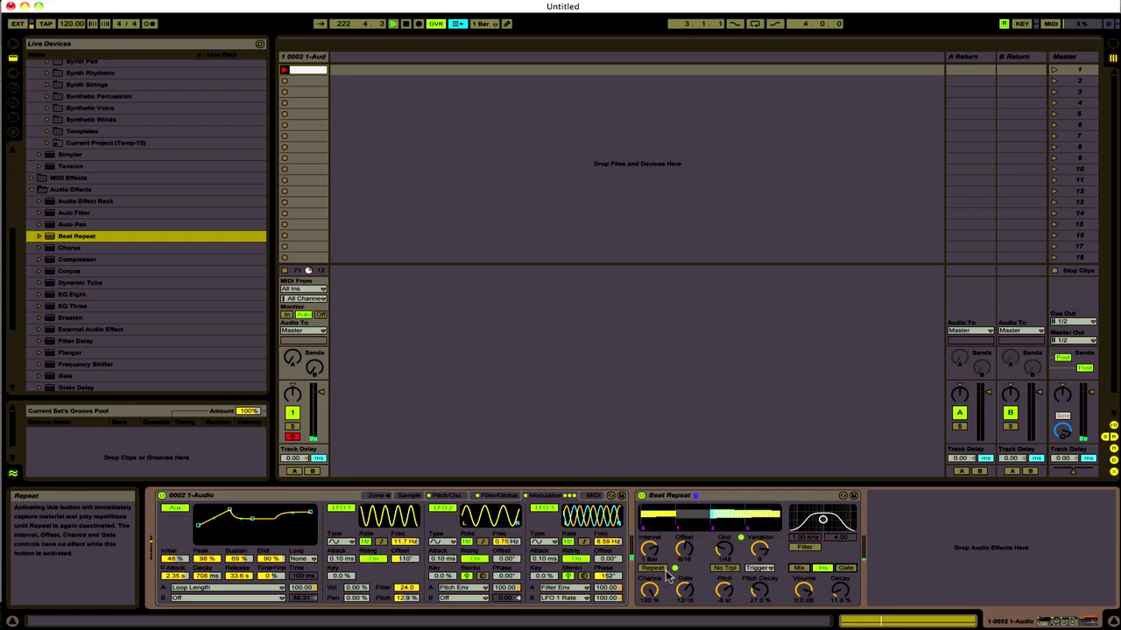
pyautogui.moveTo(689, 587); pyautogui.dragTo(689, 577)
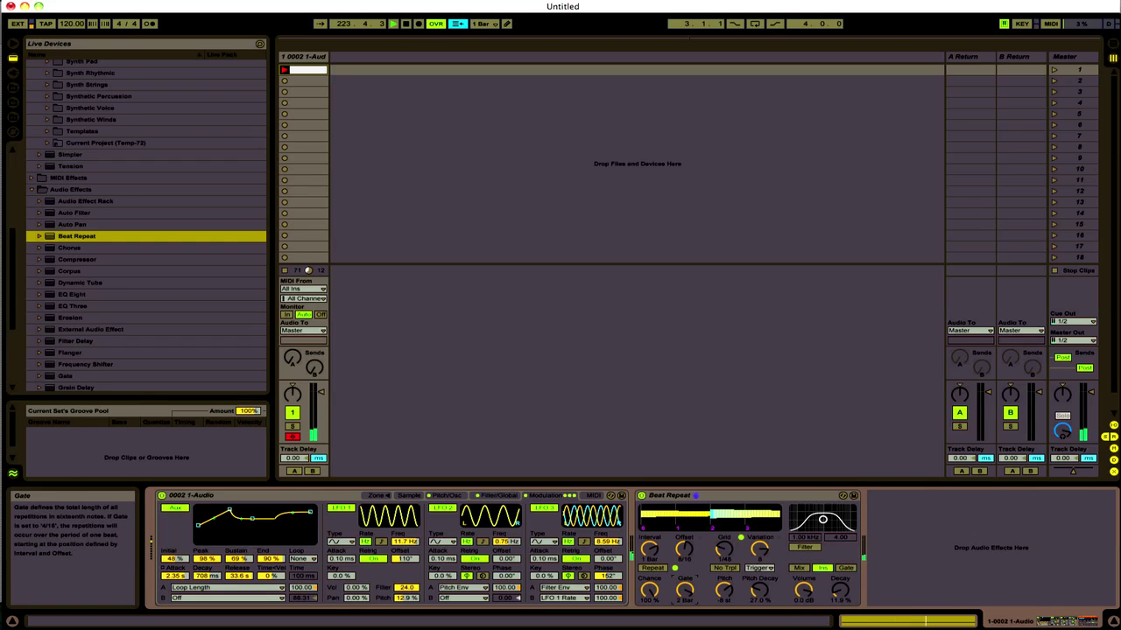
pyautogui.moveTo(839, 589); pyautogui.dragTo(839, 581)
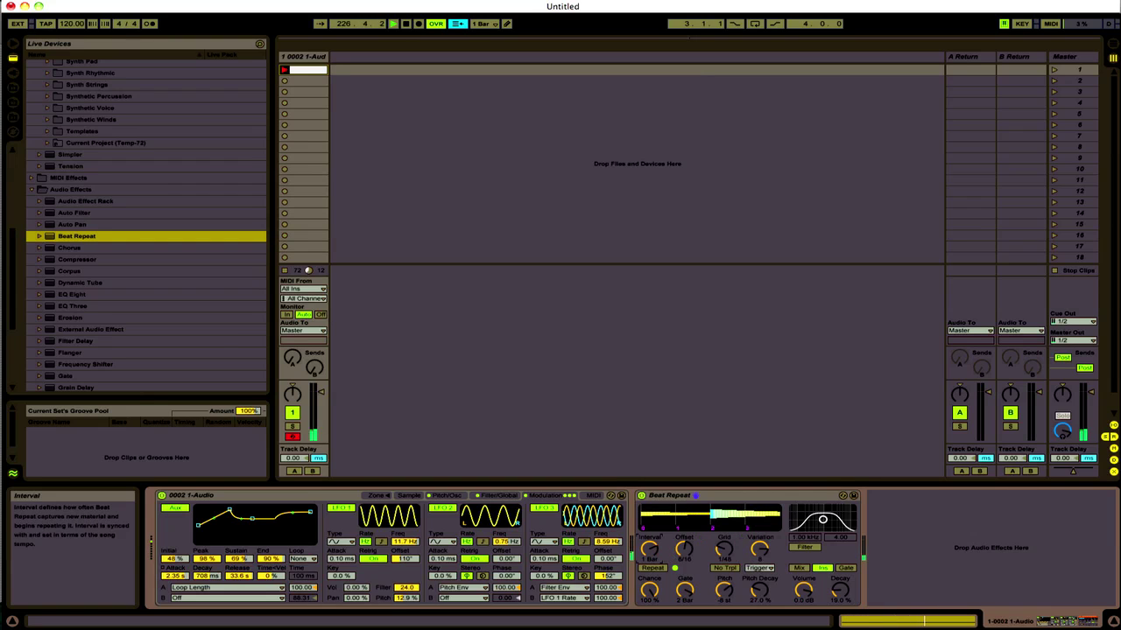
pyautogui.moveTo(651, 552); pyautogui.dragTo(651, 562)
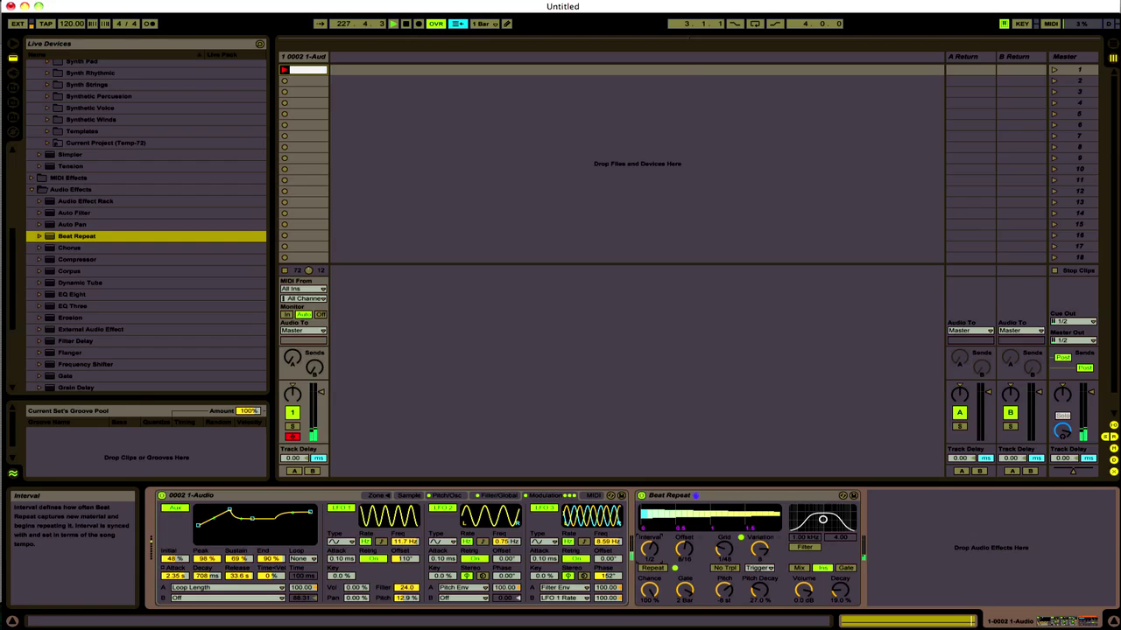
pyautogui.moveTo(839, 589); pyautogui.dragTo(839, 595)
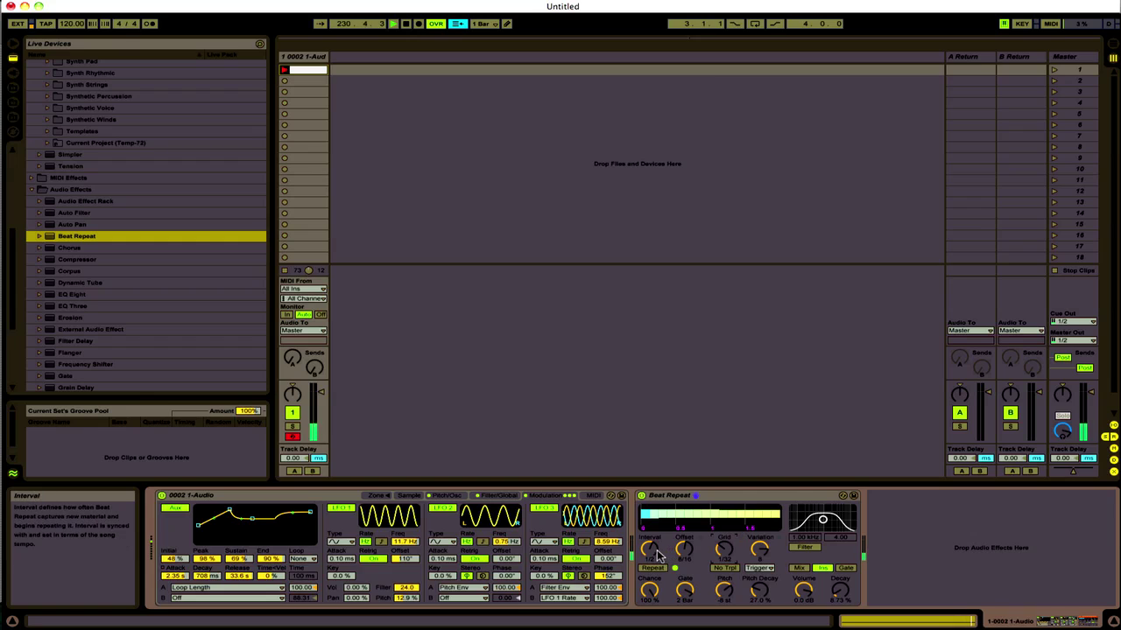
pyautogui.moveTo(653, 552); pyautogui.dragTo(684, 600)
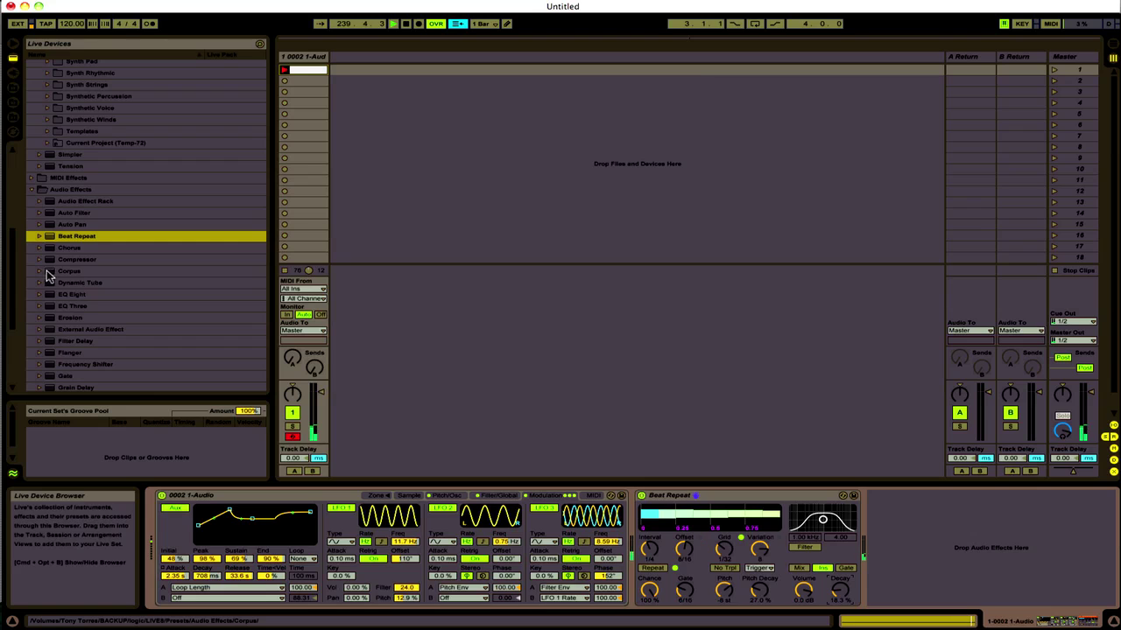
# Step: Add Ping Pong Delay, then Reverb, to the chain after Beat Repeat
pyautogui.scroll(-2, 61, 372)
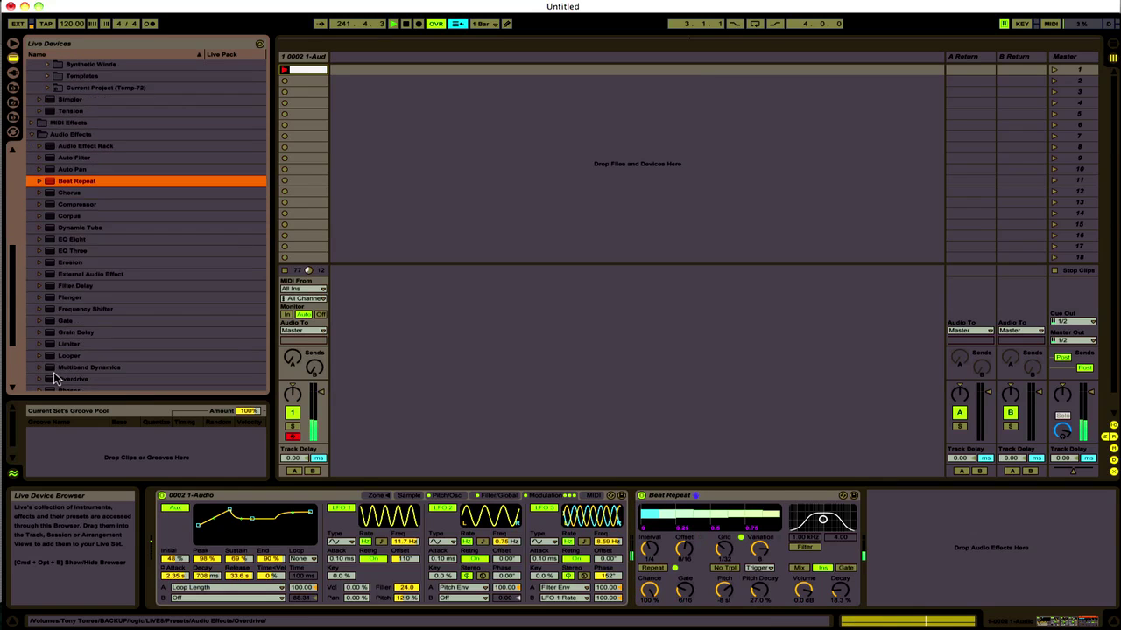
pyautogui.scroll(-5, 52, 346)
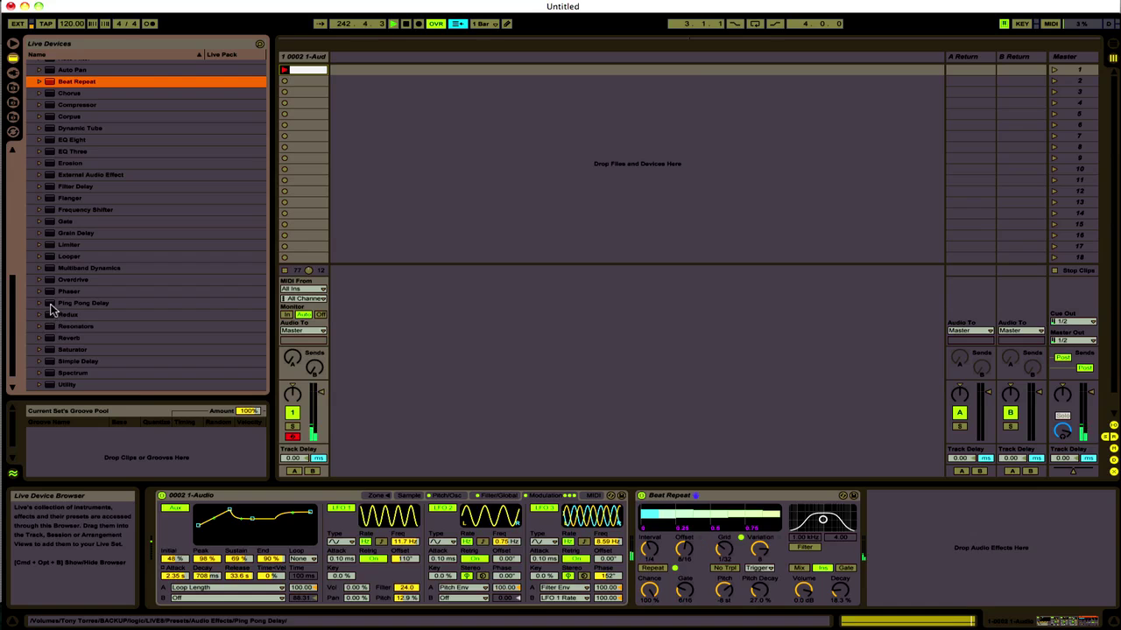
pyautogui.moveTo(54, 302); pyautogui.dragTo(903, 524)
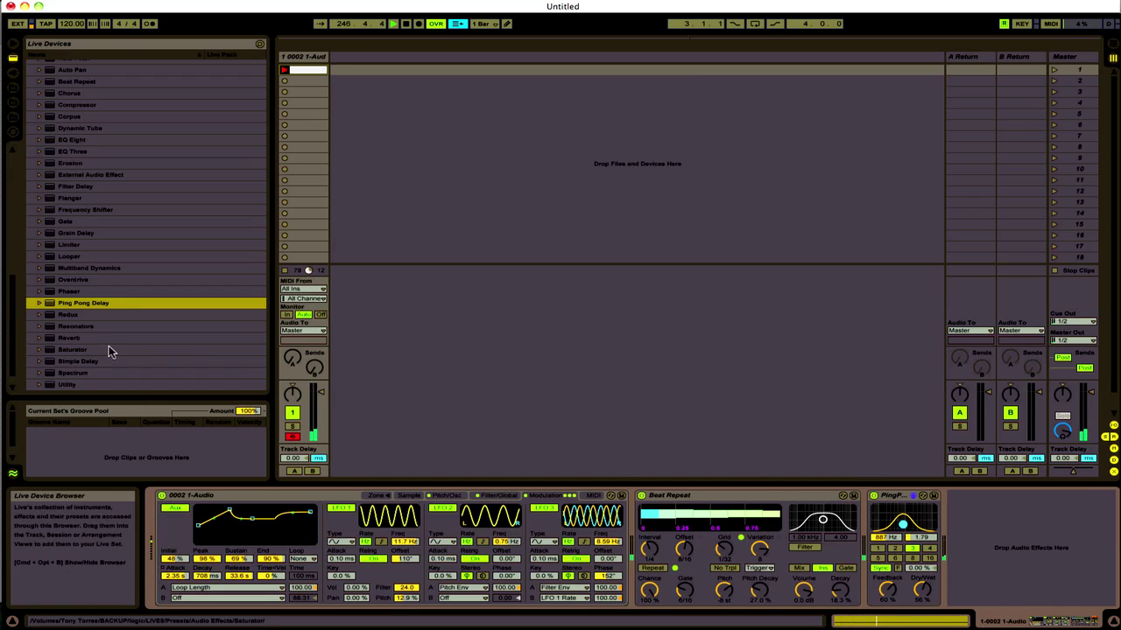
pyautogui.moveTo(66, 338); pyautogui.dragTo(960, 519)
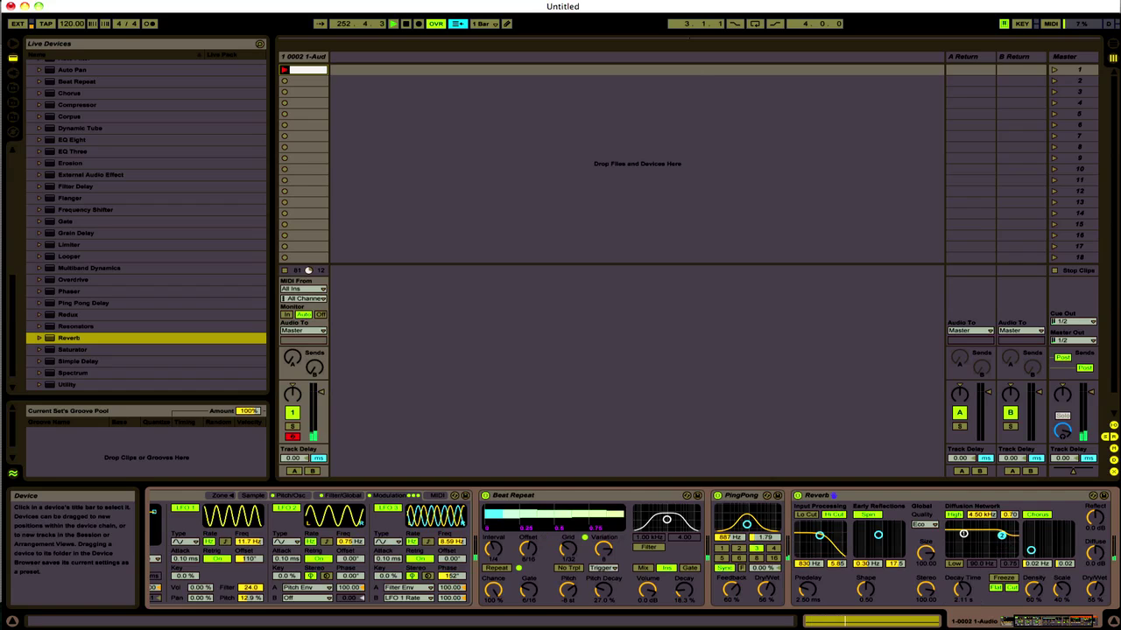
# Step: Give Reverb a 2.91 kHz high cut, 27% dry/wet, 1.50 s decay and more chorus, and set the Ping Pong filter to 1.01 kHz
pyautogui.moveTo(1001, 535); pyautogui.dragTo(981, 573)
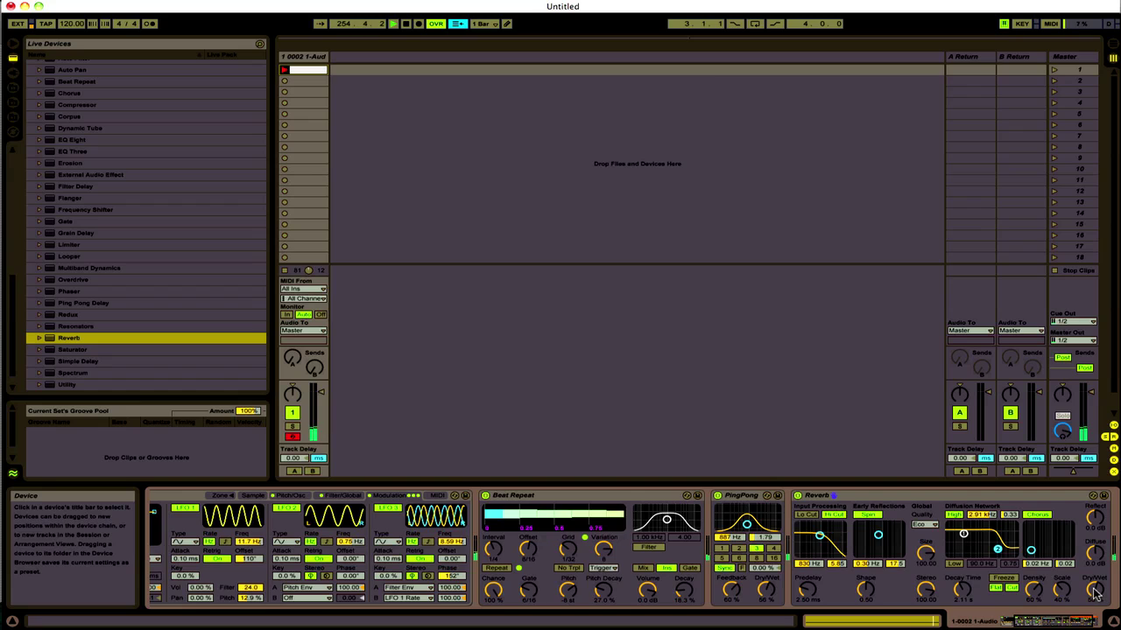
pyautogui.moveTo(1096, 593); pyautogui.dragTo(1096, 586)
pyautogui.moveTo(954, 592); pyautogui.dragTo(954, 599)
pyautogui.moveTo(1031, 550); pyautogui.dragTo(1062, 529)
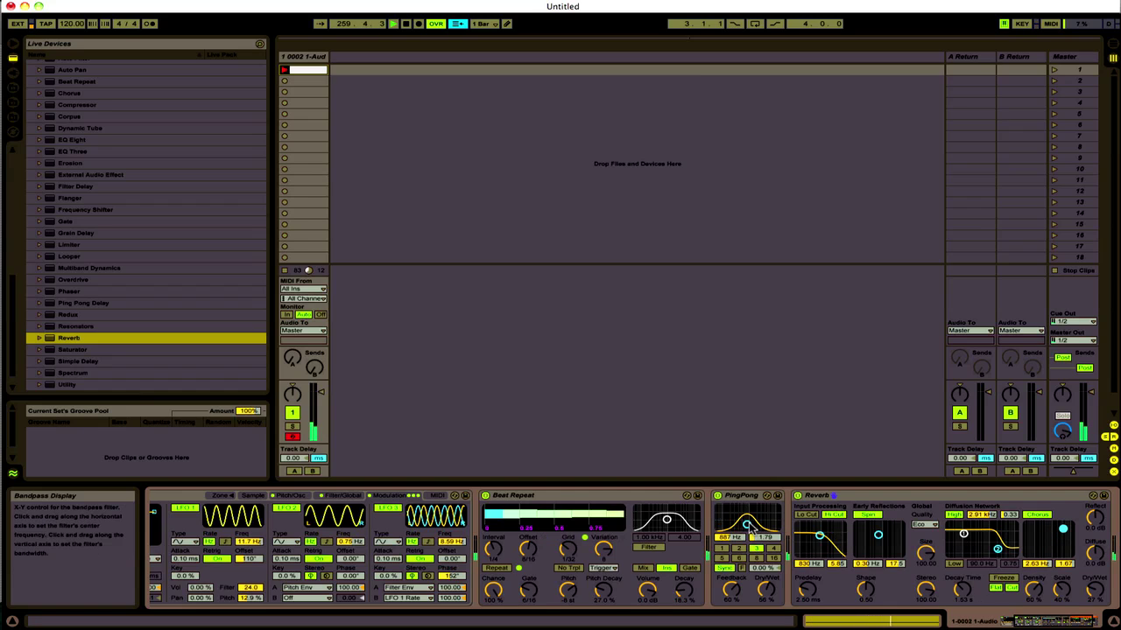
pyautogui.moveTo(750, 528); pyautogui.dragTo(754, 522)
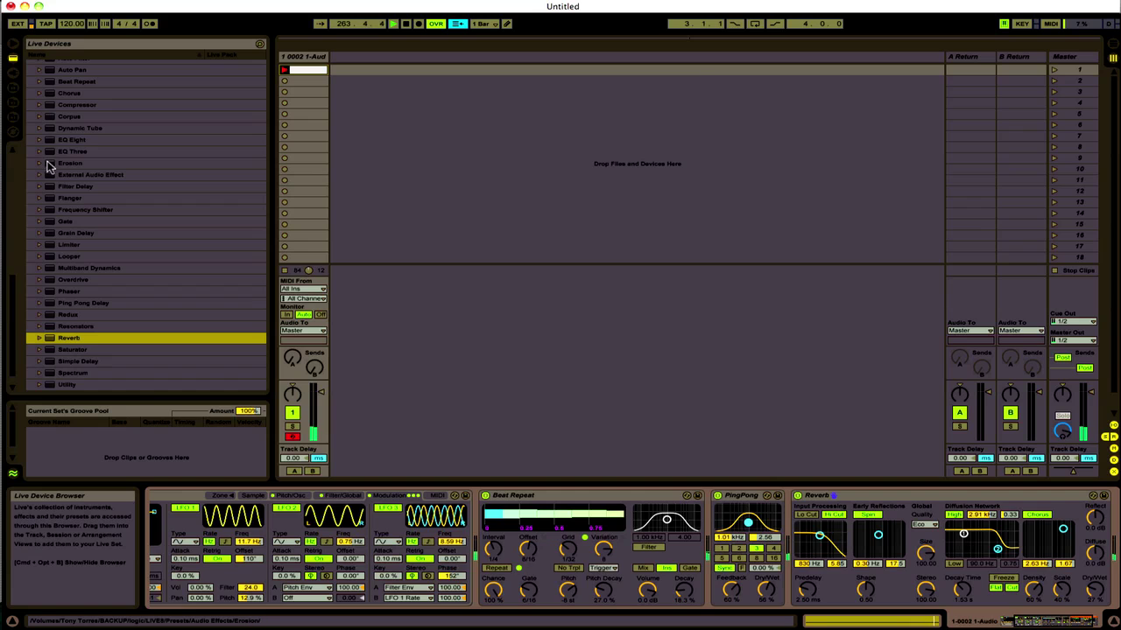
# Step: Insert Erosion before Ping Pong Delay at amount 150 and set Beat Repeat's filter to 319 Hz
pyautogui.moveTo(45, 163); pyautogui.dragTo(710, 522)
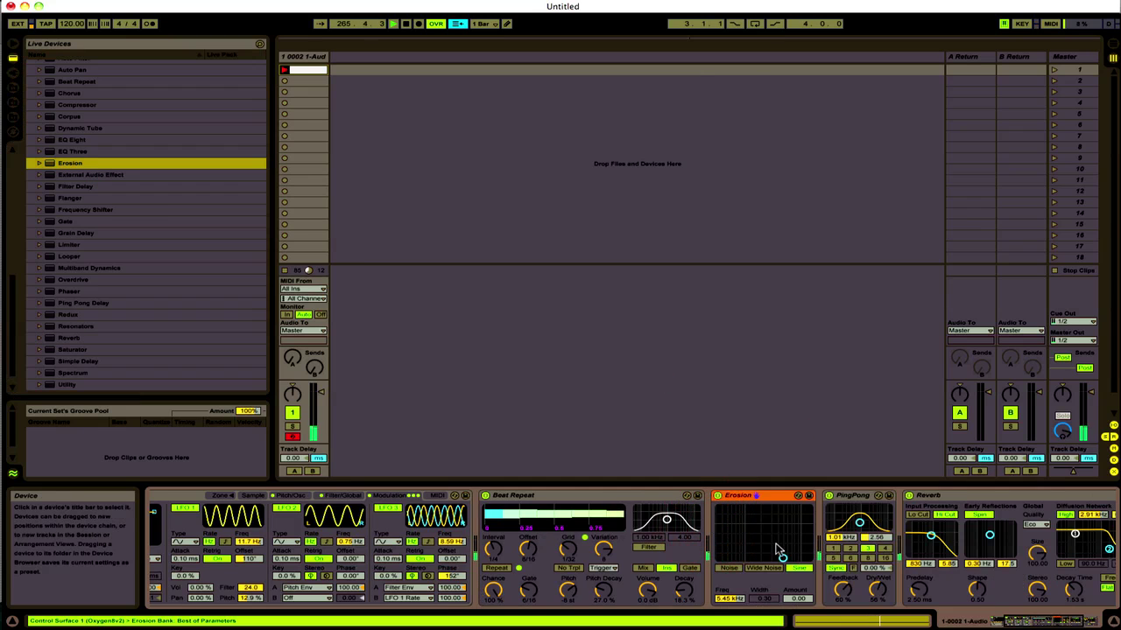
pyautogui.moveTo(783, 557); pyautogui.dragTo(791, 519)
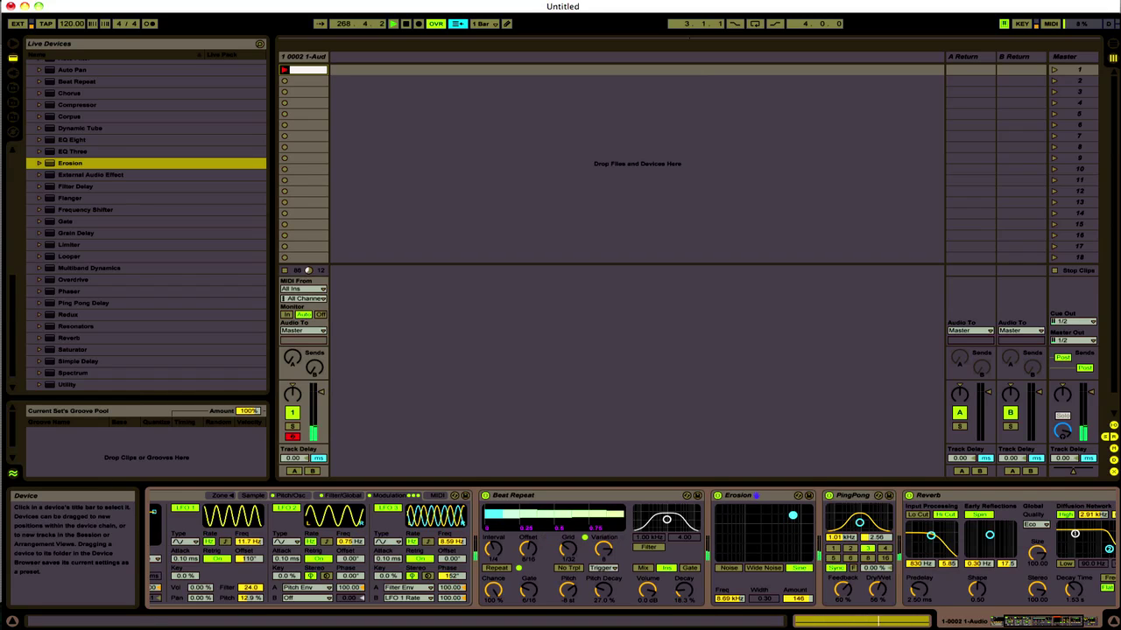
pyautogui.moveTo(793, 514); pyautogui.dragTo(786, 515)
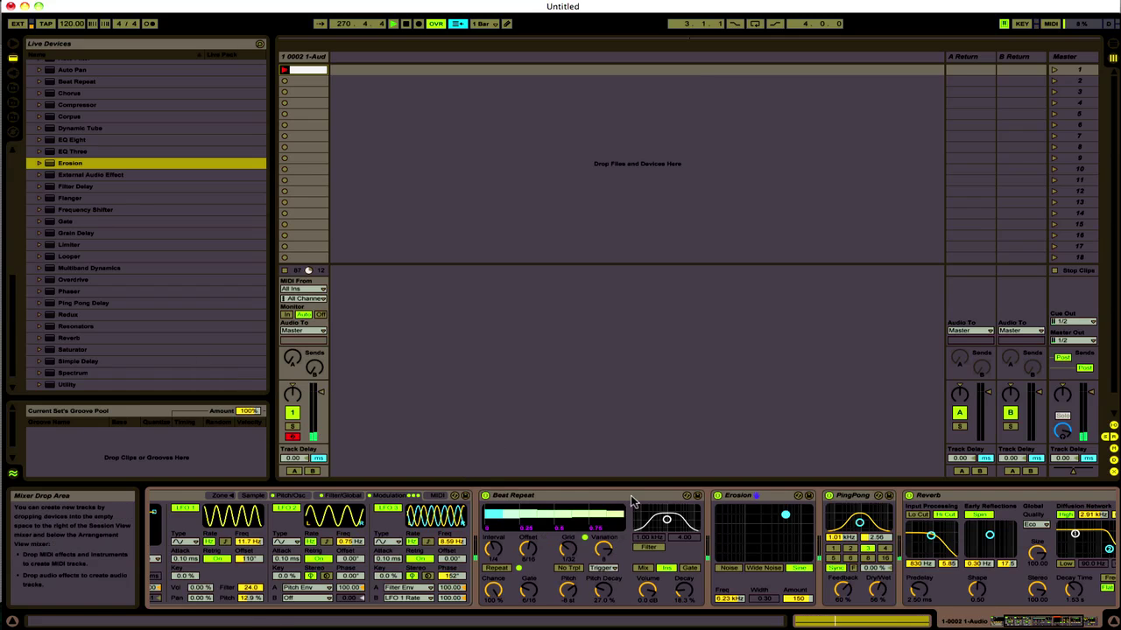
pyautogui.click(667, 523)
pyautogui.moveTo(667, 523); pyautogui.dragTo(655, 512)
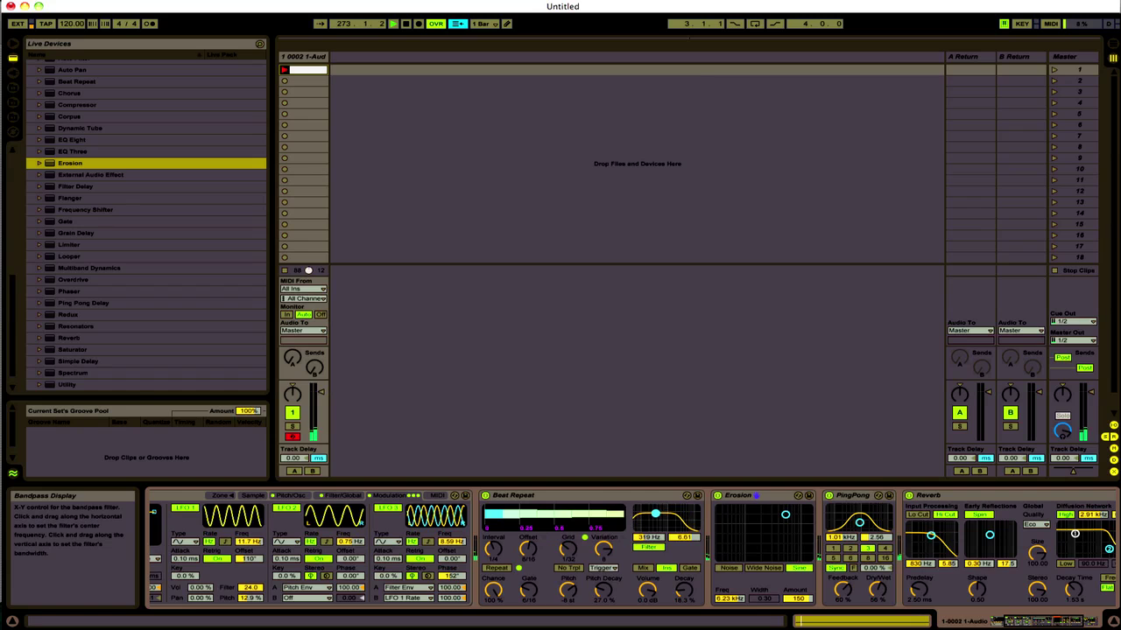
# Step: Set Beat Repeat to Ins mode and stop recording so the slot 1 clip plays
pyautogui.click(664, 569)
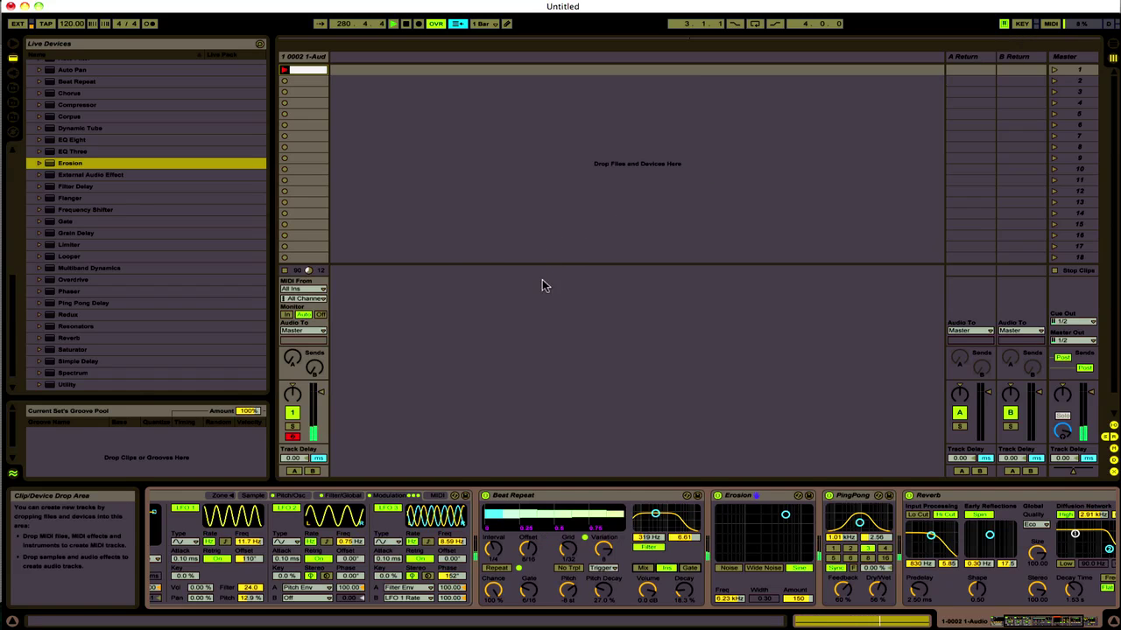
pyautogui.click(415, 25)
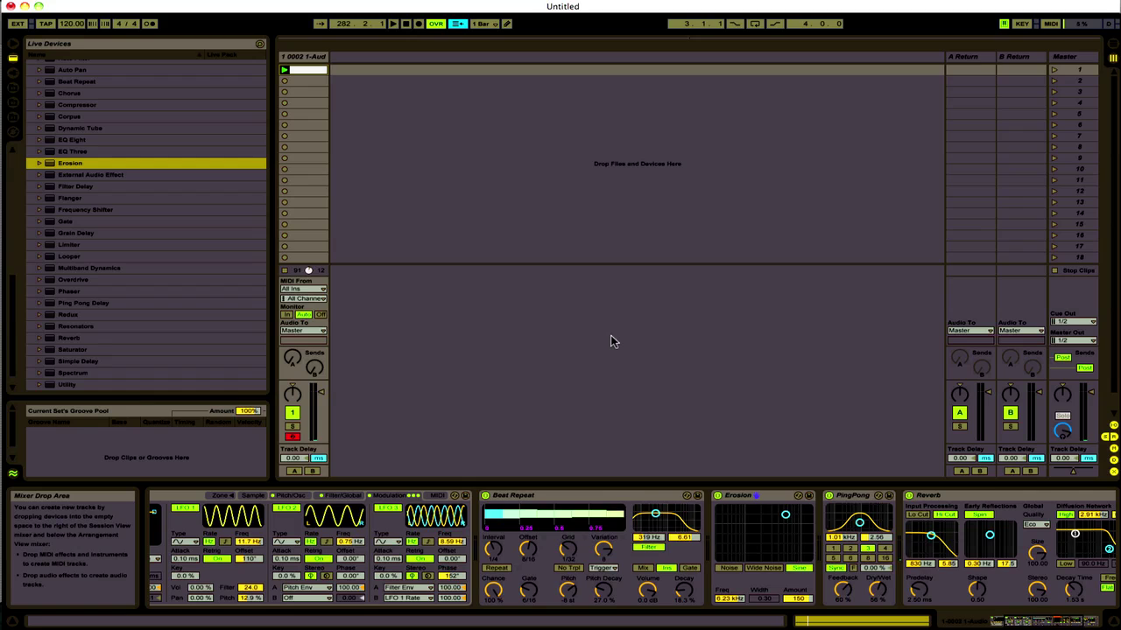
pyautogui.click(915, 3)
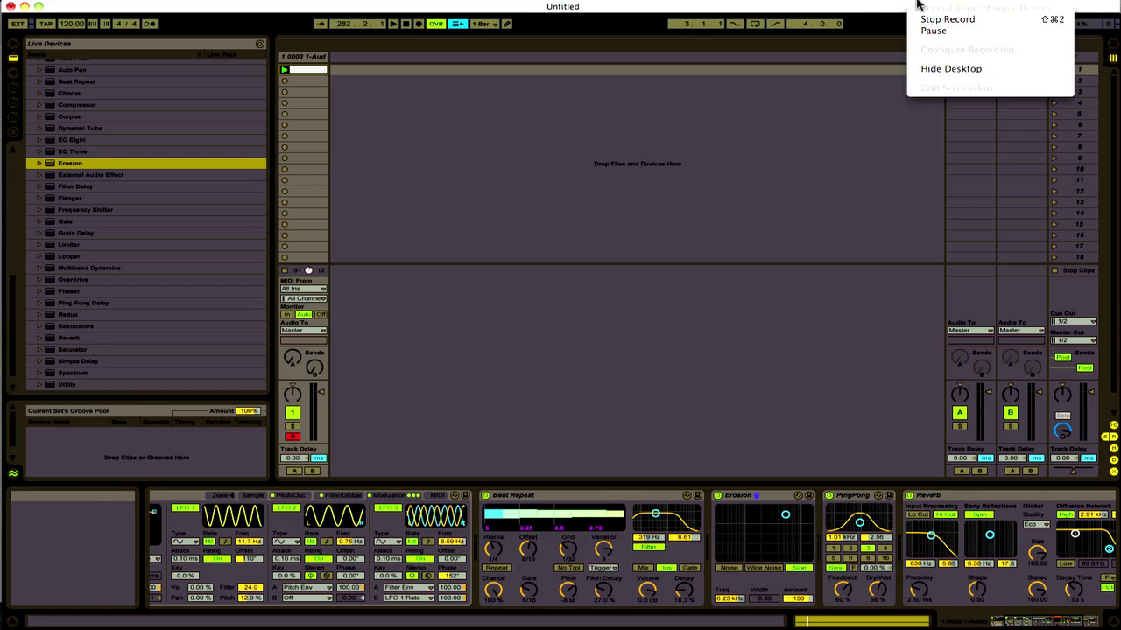